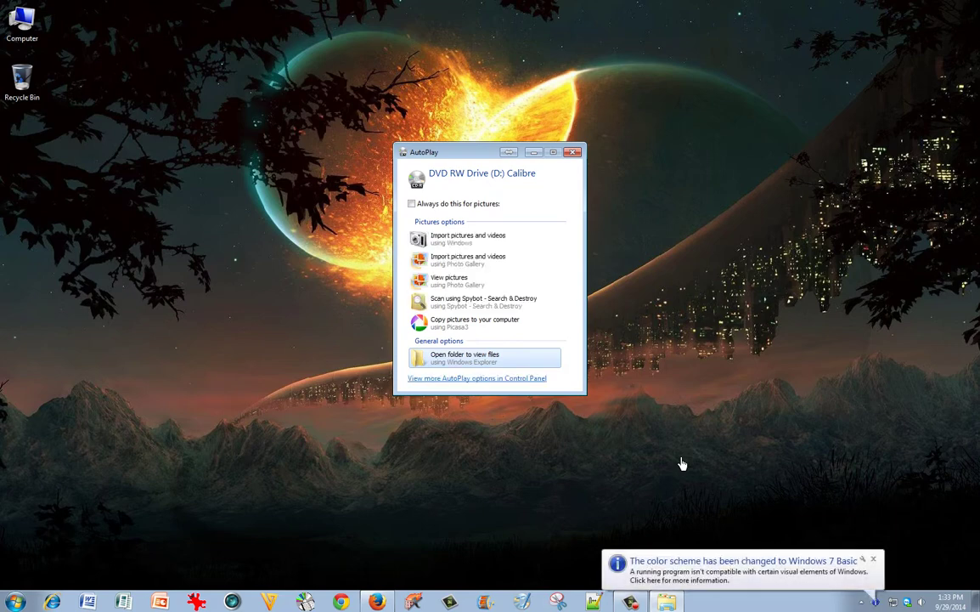
# Open the Calibre disc's folder in Windows Explorer to view its files
pyautogui.click(794, 514)
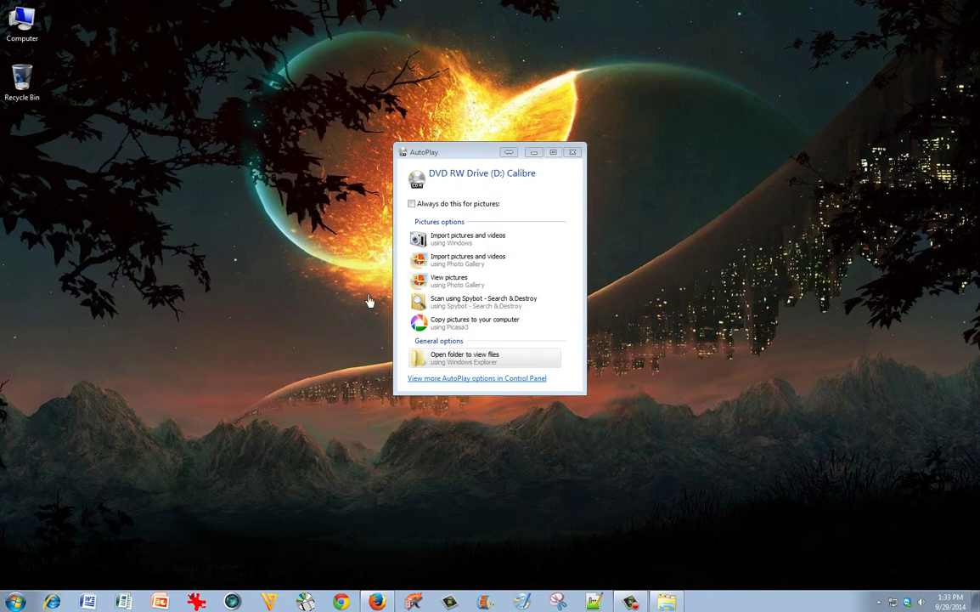
pyautogui.click(465, 366)
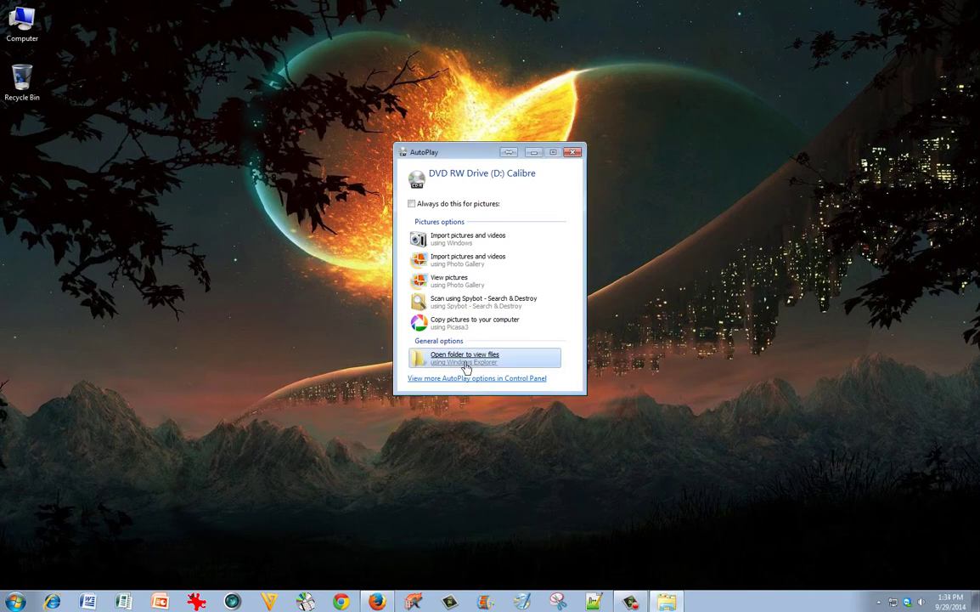
pyautogui.click(466, 357)
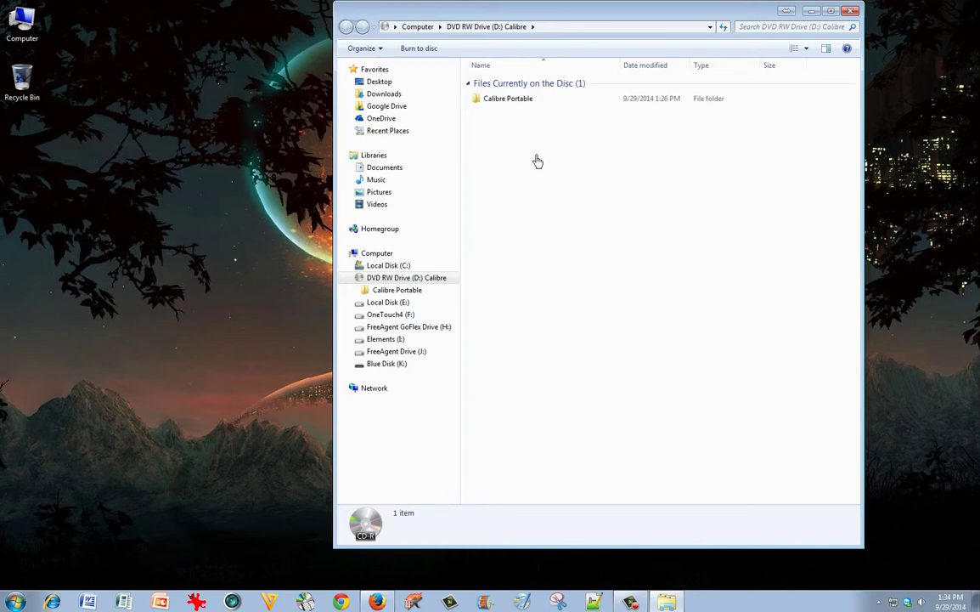
pyautogui.click(520, 111)
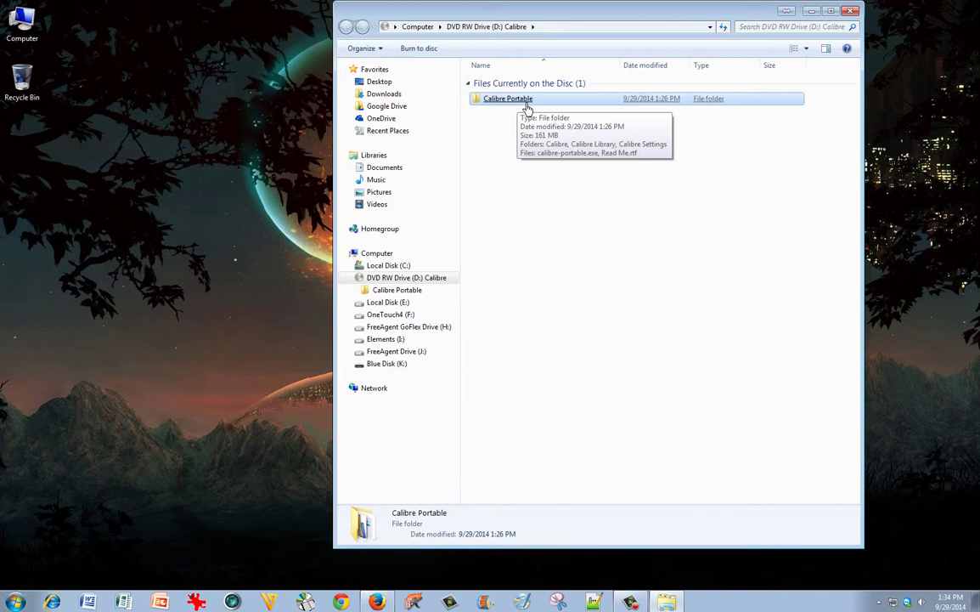
pyautogui.moveTo(526, 108); pyautogui.dragTo(241, 234)
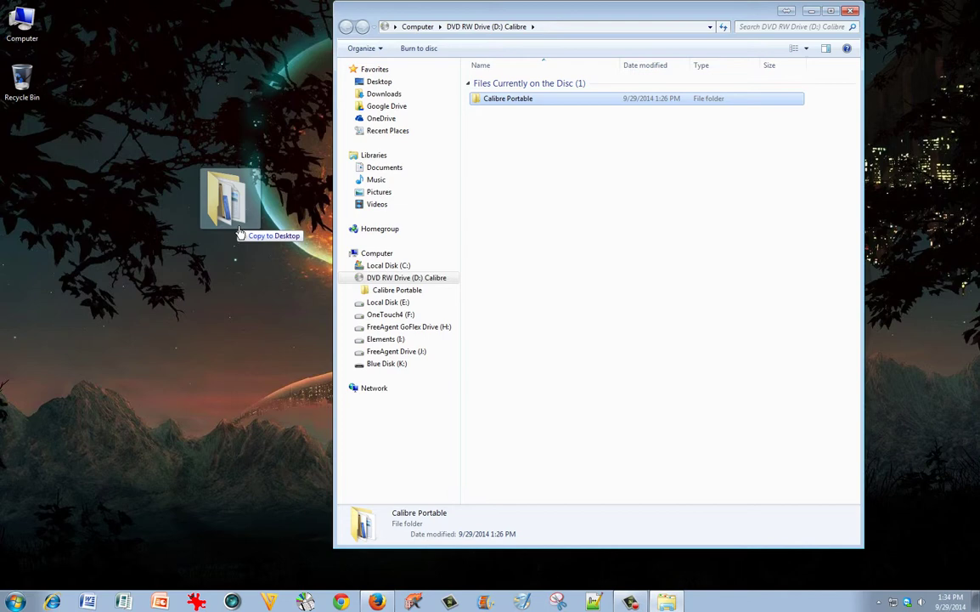
pyautogui.moveTo(241, 234); pyautogui.dragTo(543, 190)
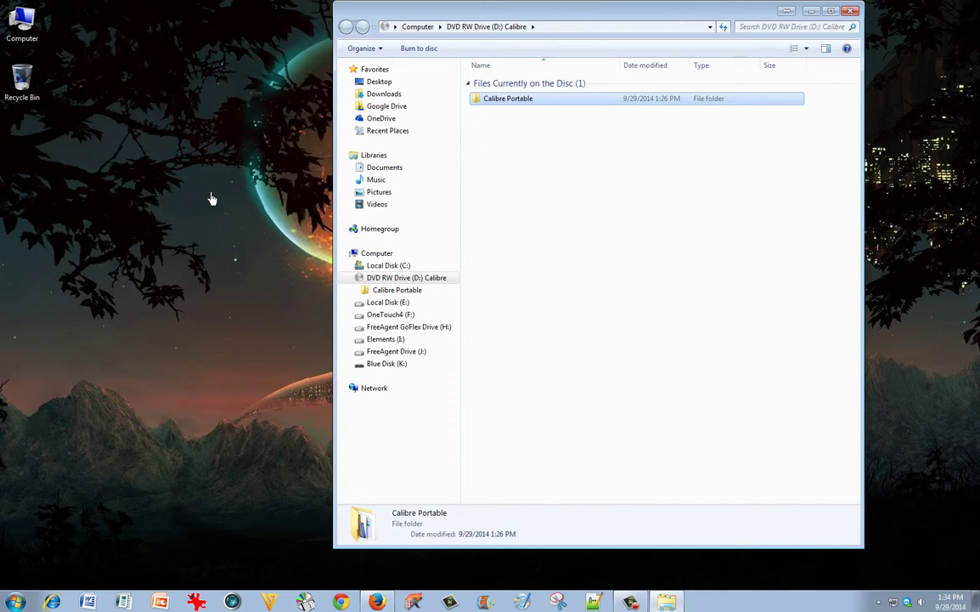
# Show the Documents library in a second Explorer window beside the disc window, and minimize that window
pyautogui.doubleClick(29, 44)
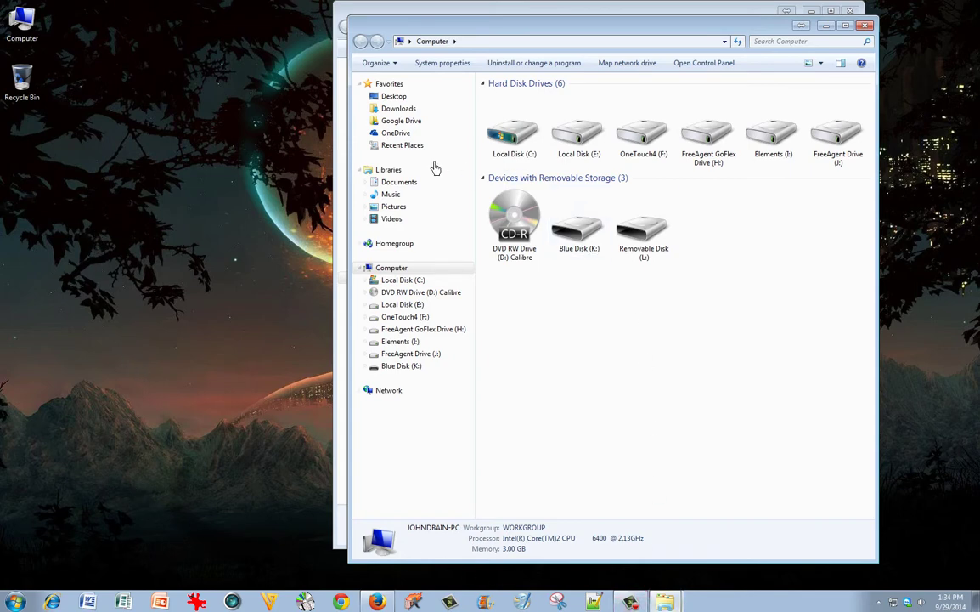
pyautogui.moveTo(504, 38); pyautogui.dragTo(262, 46)
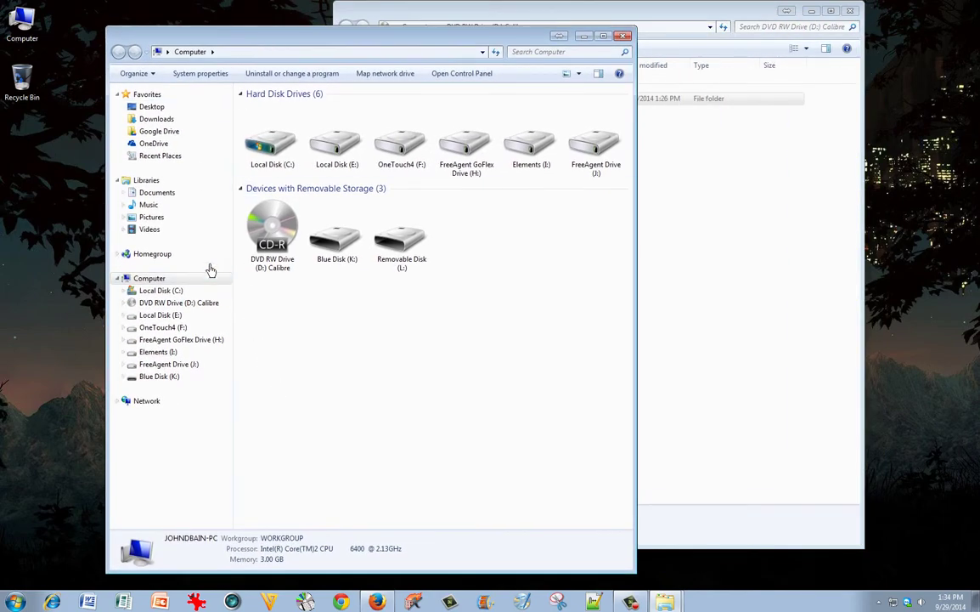
pyautogui.click(158, 192)
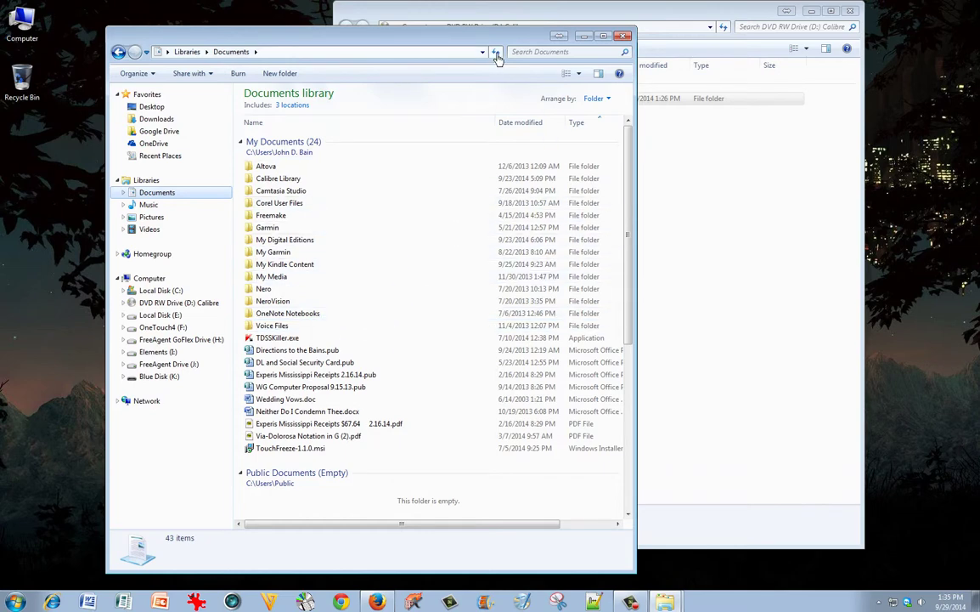
pyautogui.moveTo(486, 39); pyautogui.dragTo(389, 30)
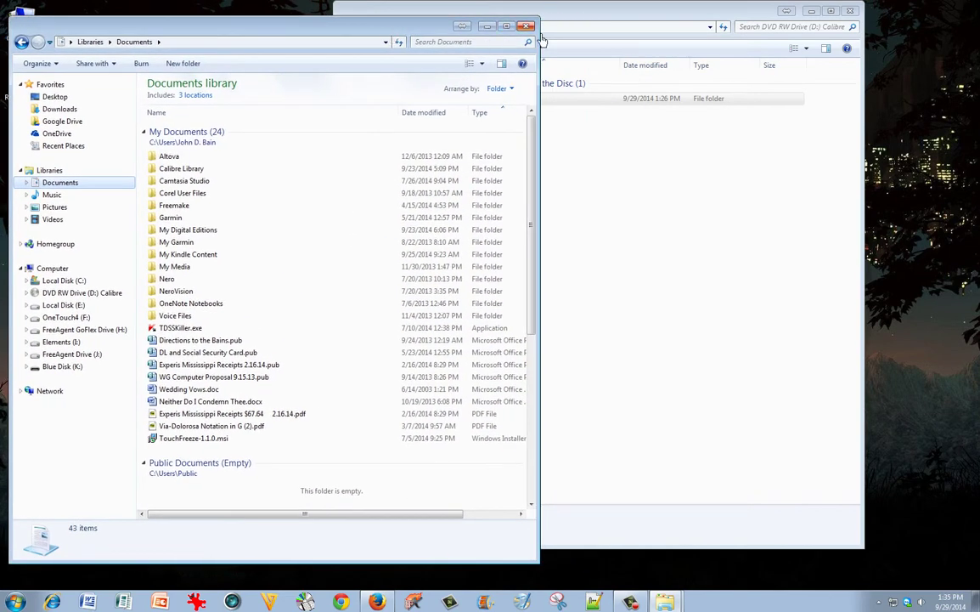
pyautogui.click(485, 25)
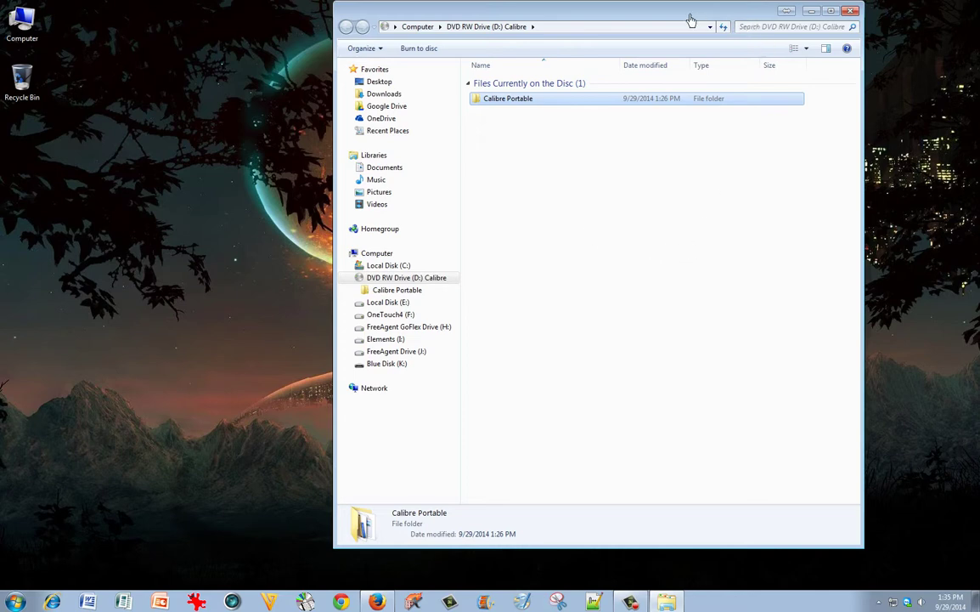
# Copy the Calibre Portable folder from the disc to the desktop
pyautogui.moveTo(691, 19); pyautogui.dragTo(692, 22)
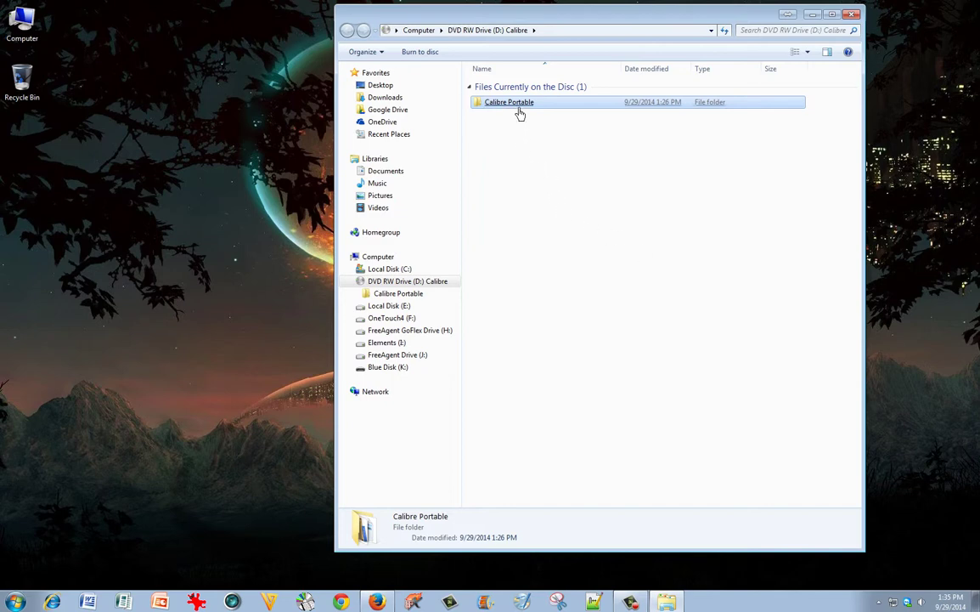
pyautogui.moveTo(520, 113)
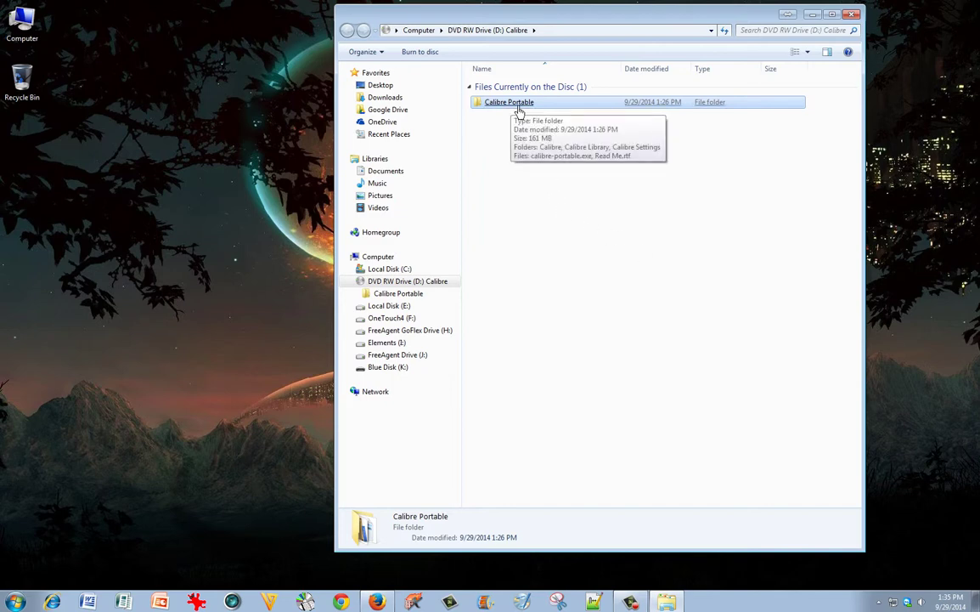
pyautogui.moveTo(518, 111); pyautogui.dragTo(217, 301)
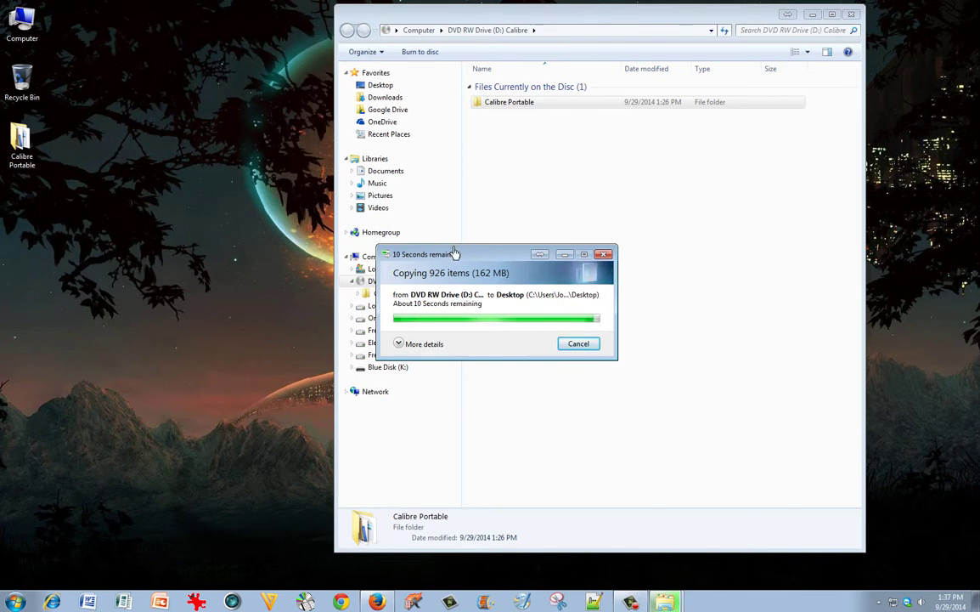
# Move the copied Calibre Portable folder to the desktop's left edge, below the Recycle Bin, and close the disc window
pyautogui.moveTo(498, 260); pyautogui.dragTo(204, 278)
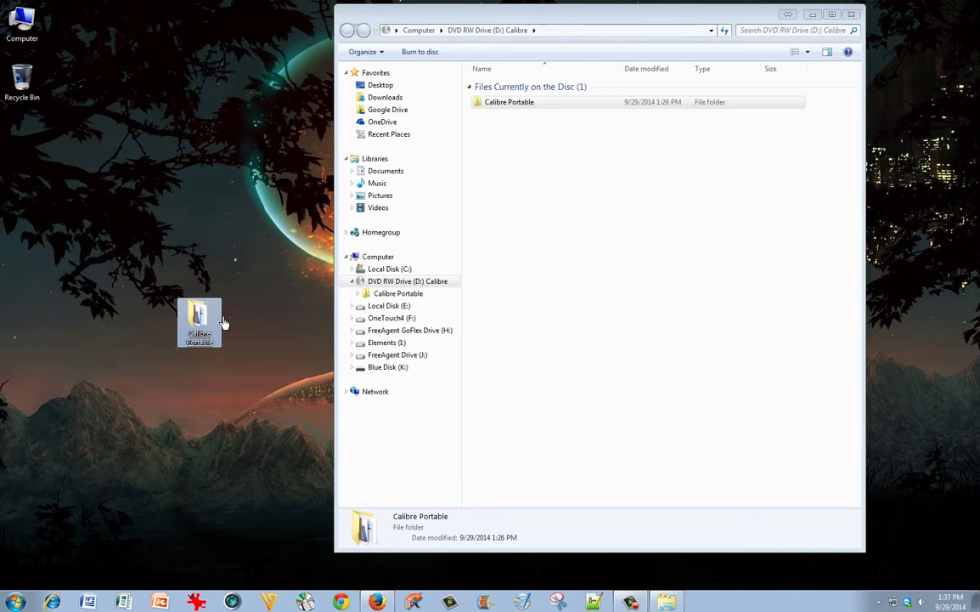
pyautogui.moveTo(206, 325); pyautogui.dragTo(44, 273)
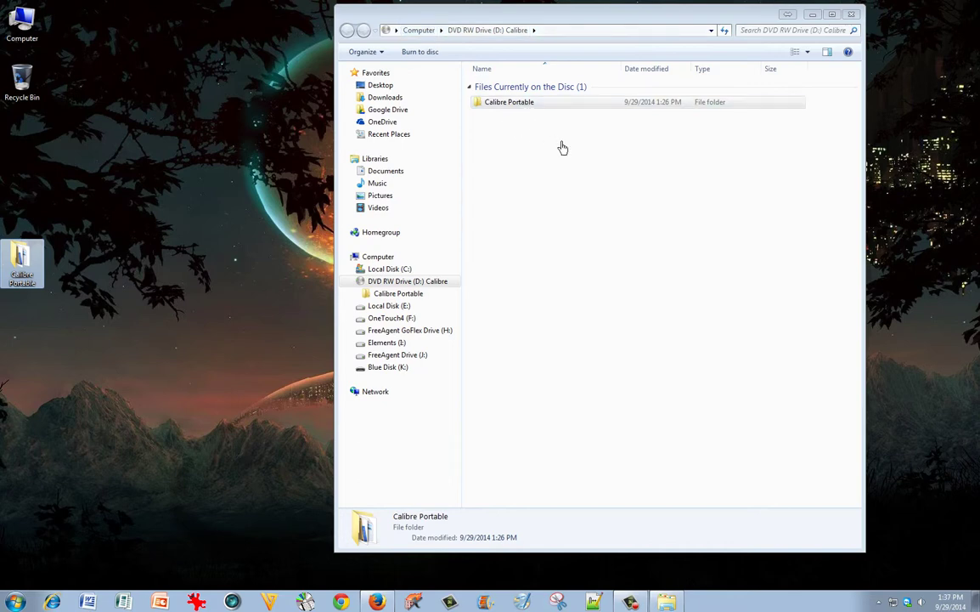
pyautogui.click(851, 15)
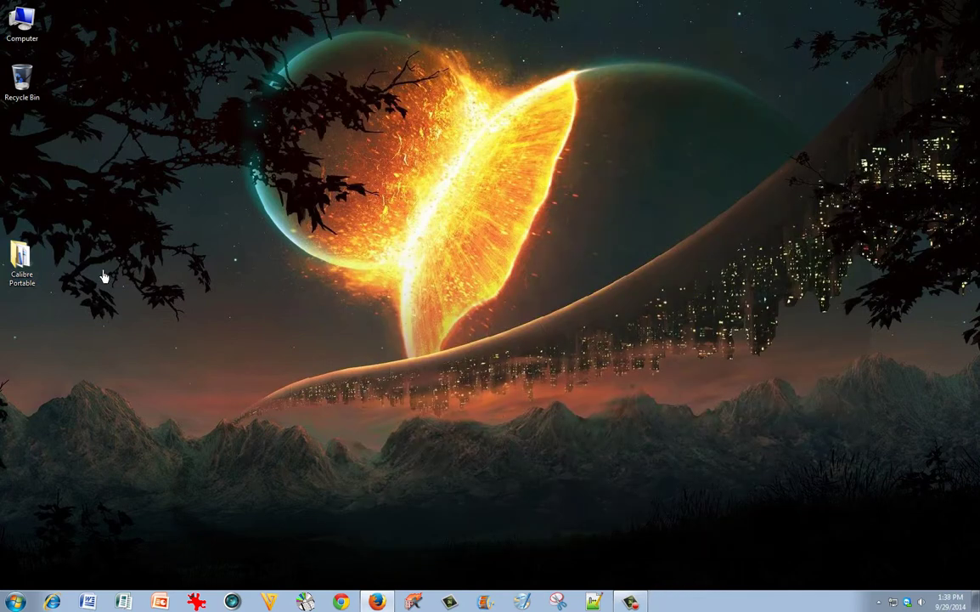
# Open the desktop's Calibre Portable folder and view its Read Me.rtf instructions, closing the document when done
pyautogui.doubleClick(30, 239)
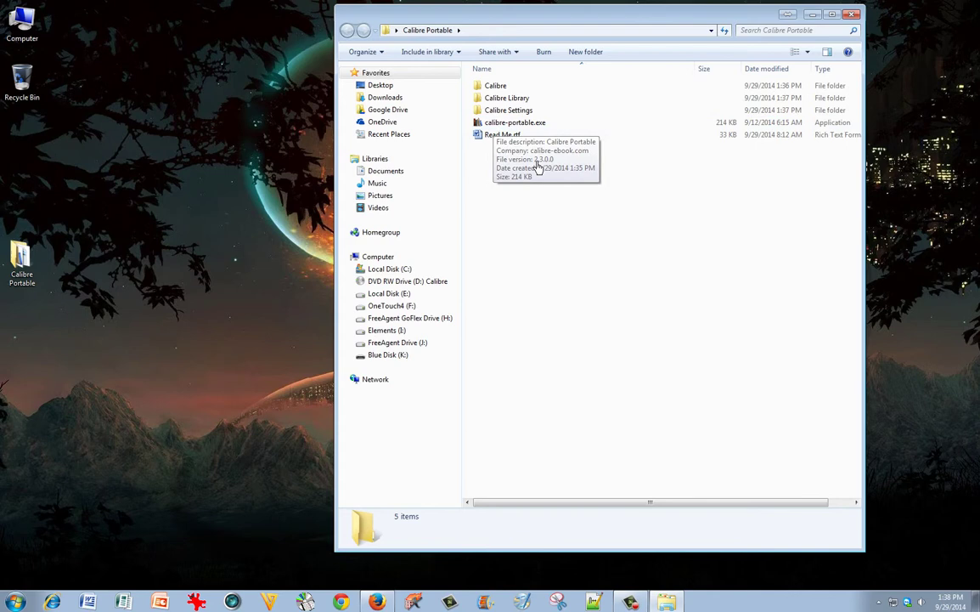
pyautogui.click(542, 125)
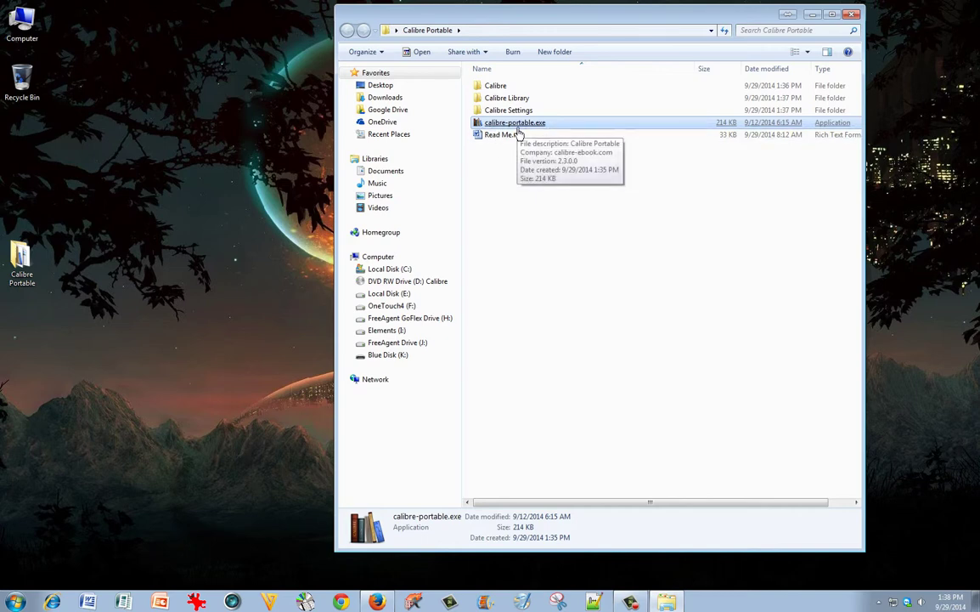
pyautogui.doubleClick(508, 136)
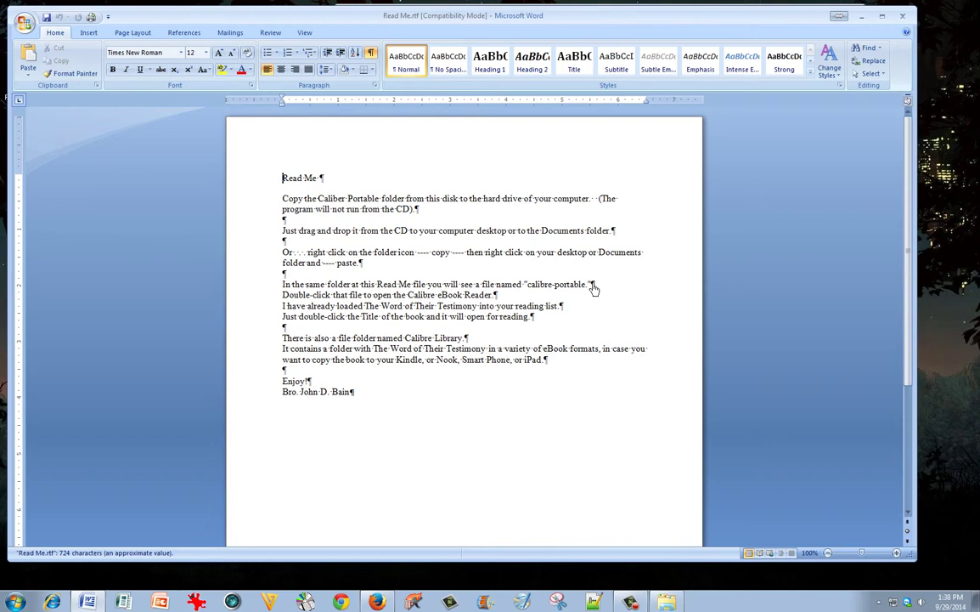
pyautogui.click(902, 17)
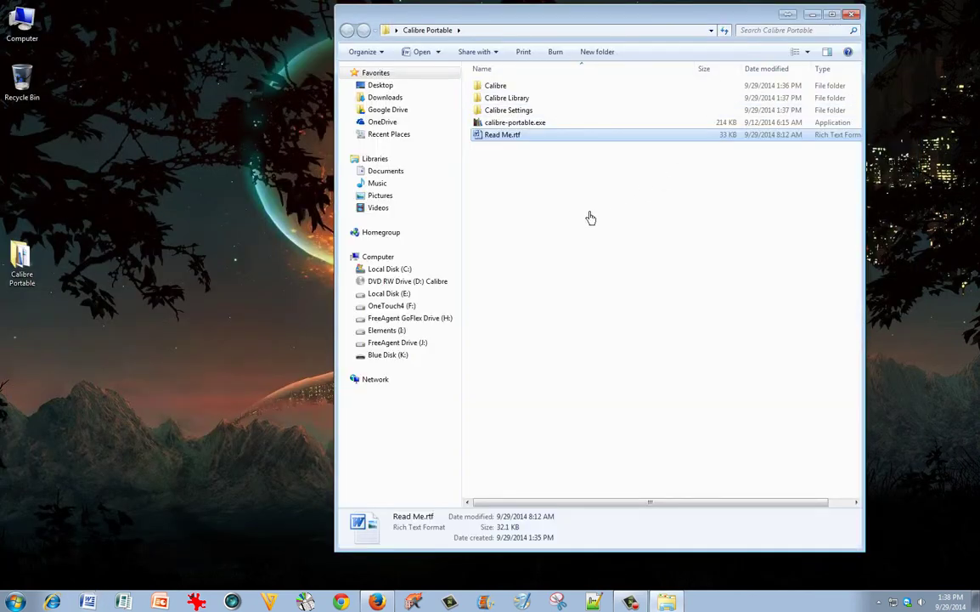
# Examine the e-book files in Calibre Library's The Word of Their Testimony (2) folder and return to the Calibre Portable folder
pyautogui.click(504, 102)
pyautogui.doubleClick(504, 107)
pyautogui.click(503, 100)
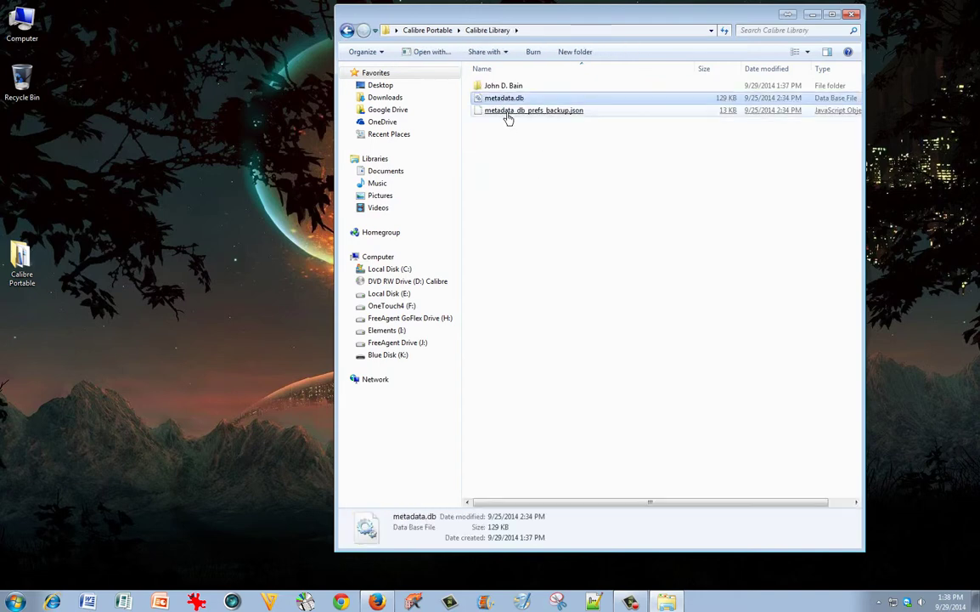
pyautogui.press('Up')
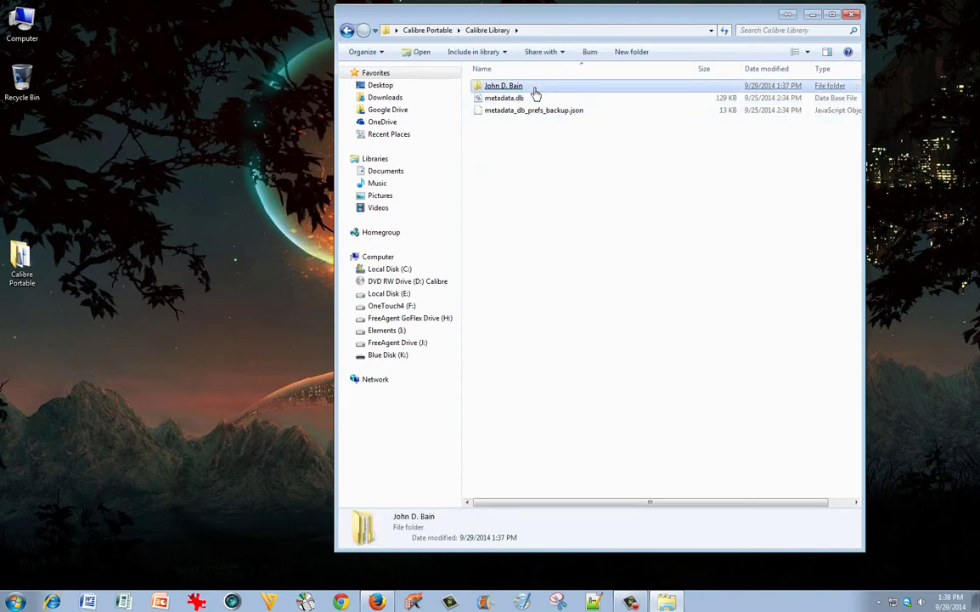
pyautogui.click(520, 92)
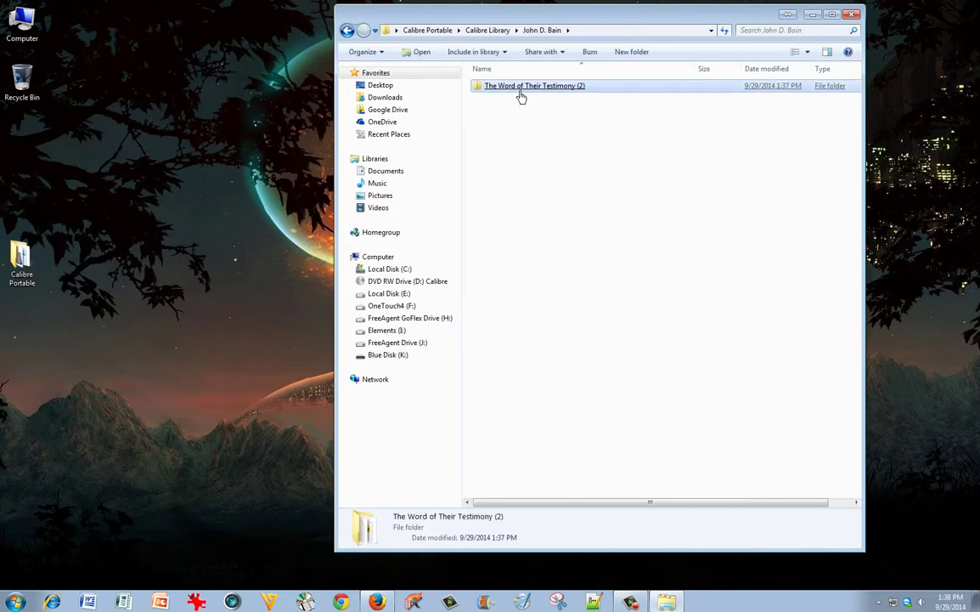
pyautogui.click(521, 96)
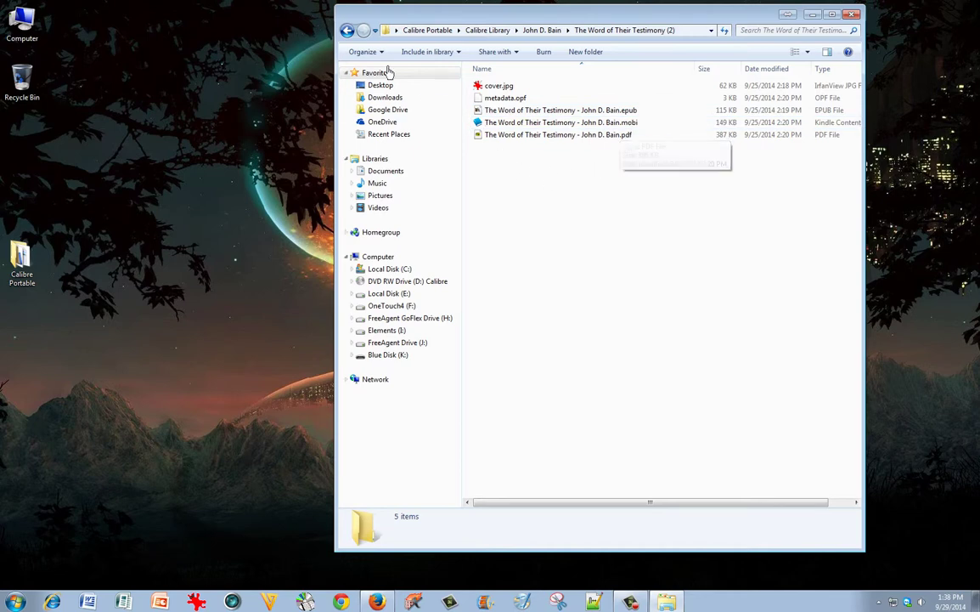
pyautogui.click(347, 31)
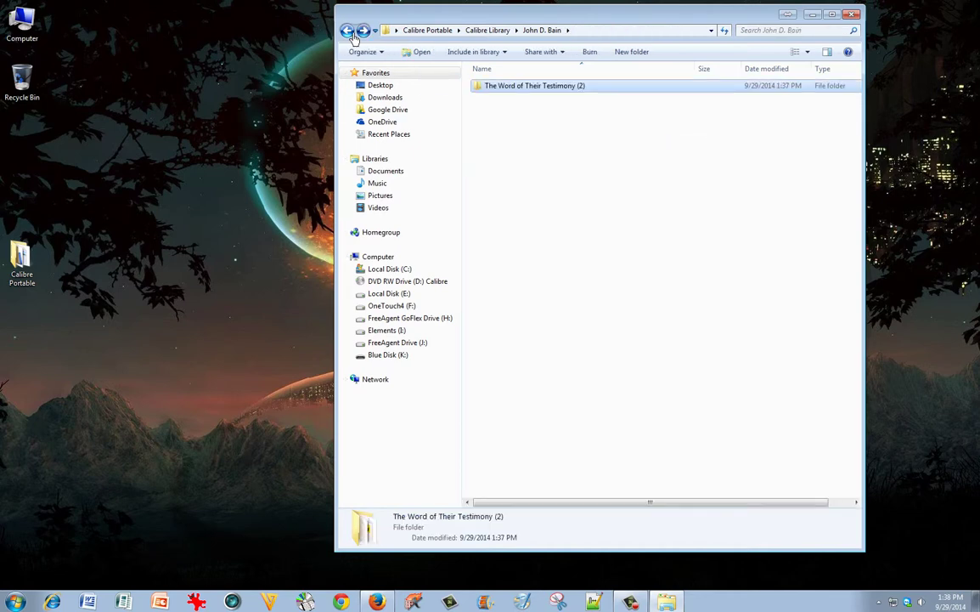
pyautogui.click(347, 30)
pyautogui.click(350, 32)
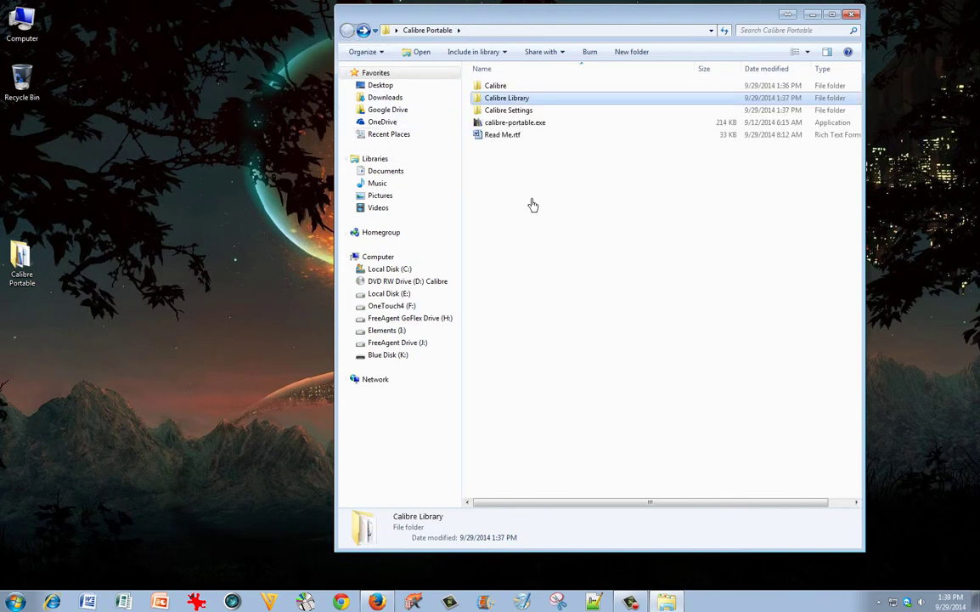
# Launch calibre-portable.exe without taking the update and open The Word of Their Testimony in the e-book viewer
pyautogui.click(508, 125)
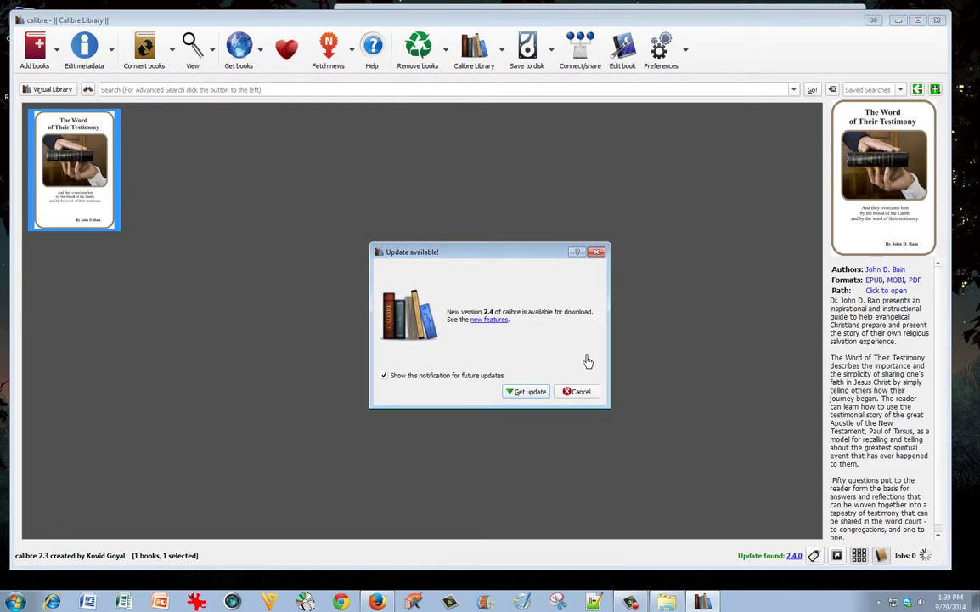
pyautogui.click(581, 392)
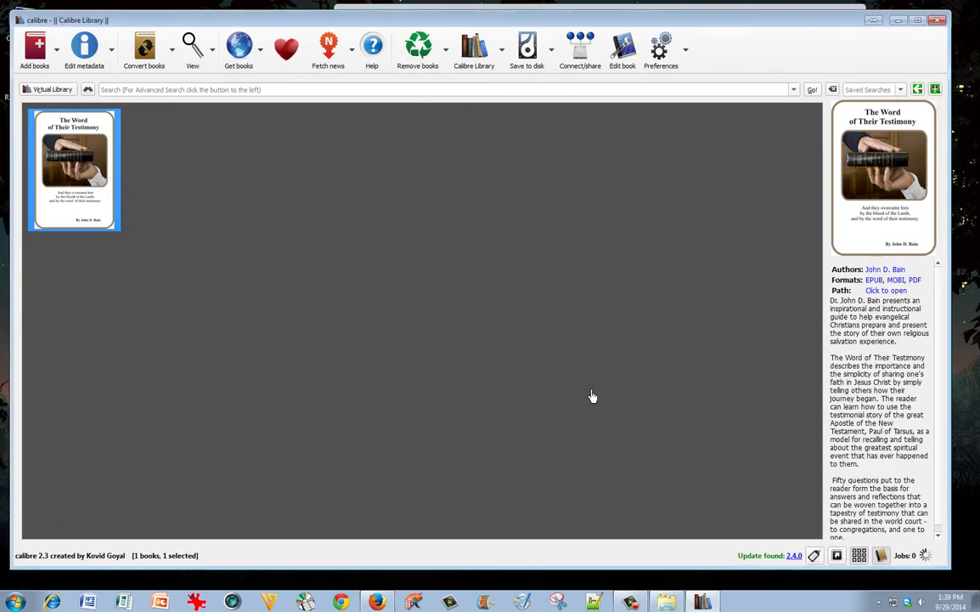
pyautogui.doubleClick(75, 191)
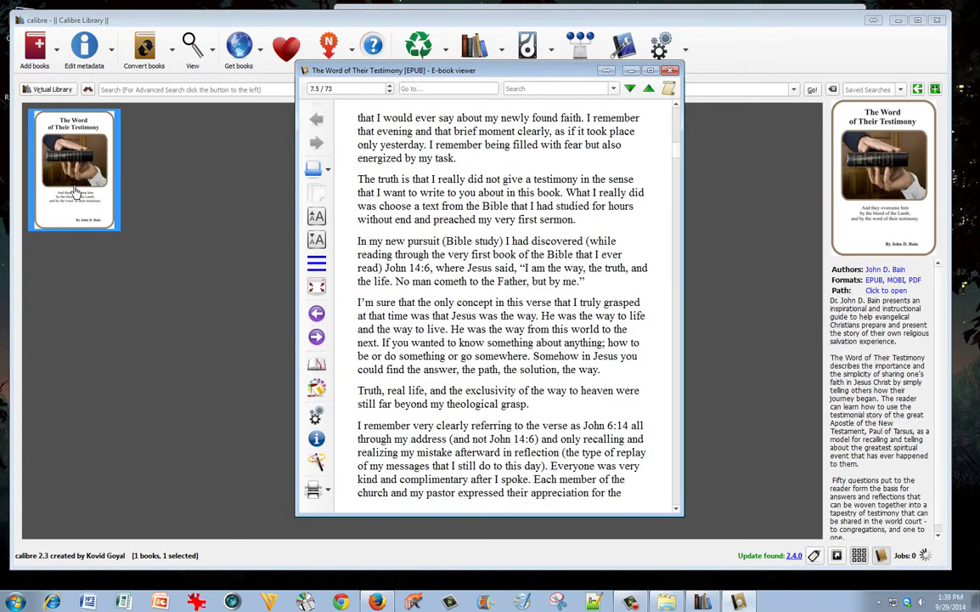
# Page back to the book's cover and forward one page to its title page
pyautogui.click(316, 313)
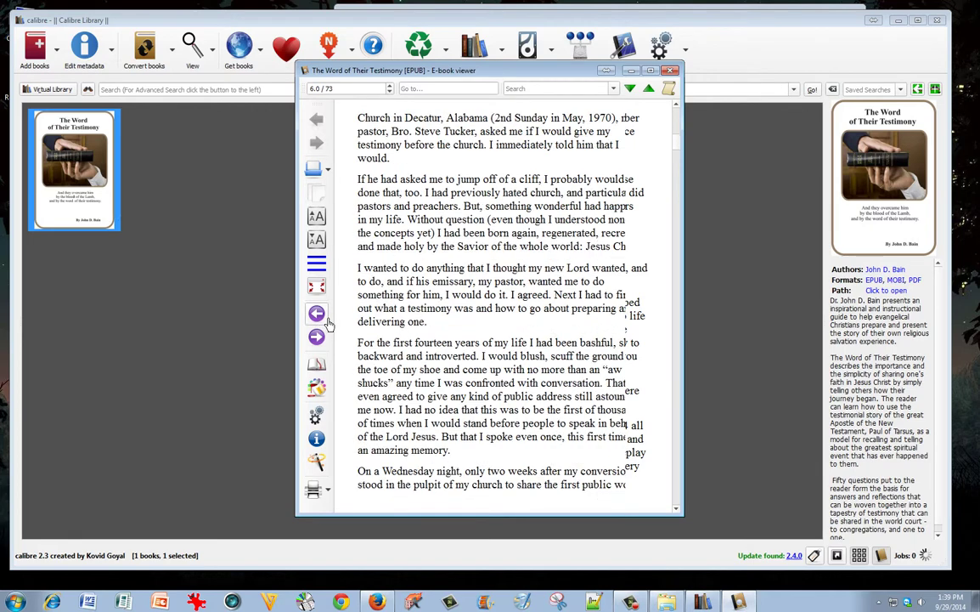
pyautogui.click(316, 314)
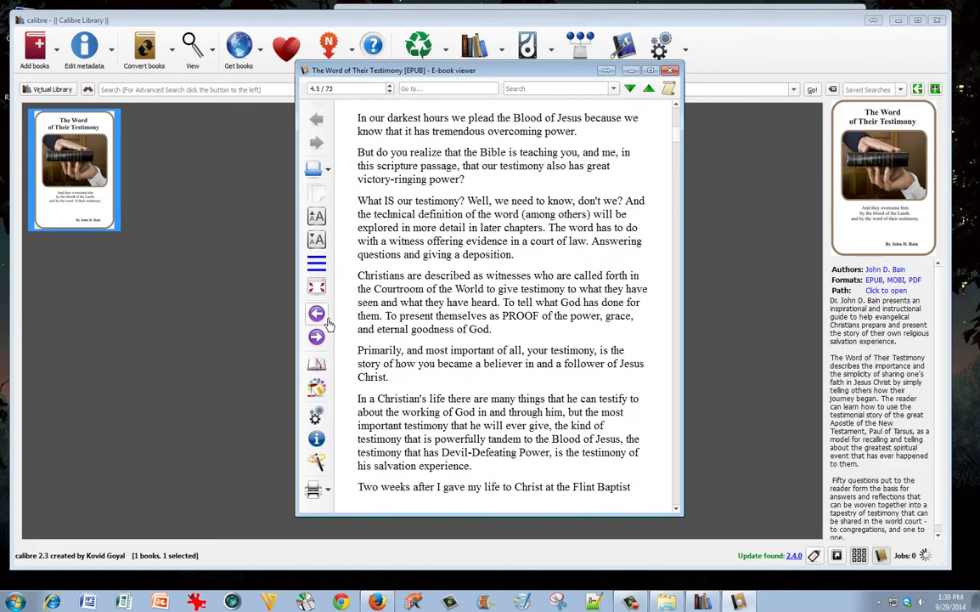
pyautogui.click(326, 319)
pyautogui.click(326, 319)
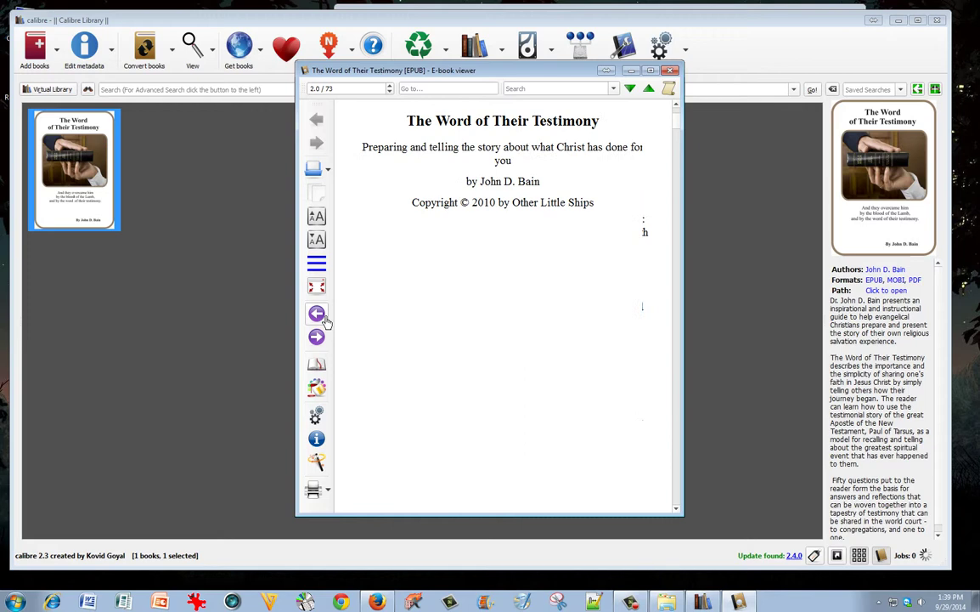
pyautogui.click(326, 319)
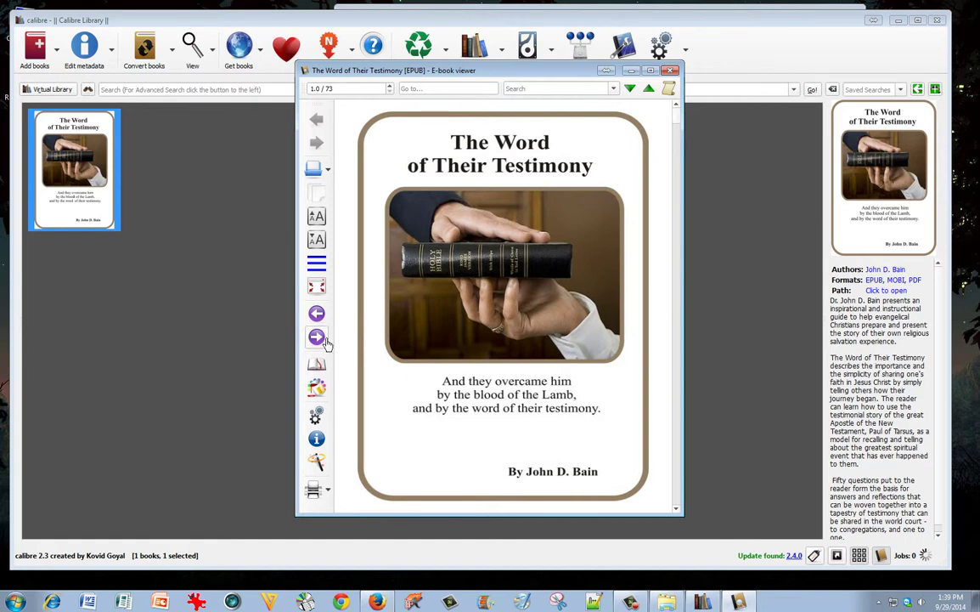
pyautogui.click(326, 338)
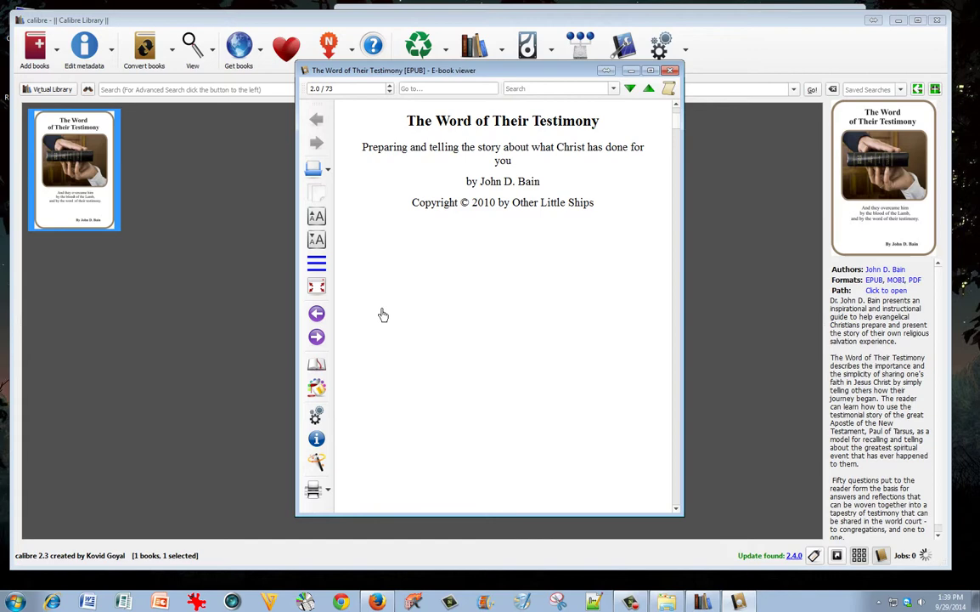
# Read on from the title page through the Chapter 1 introduction of The Word of Their Testimony and close the e-book viewer
pyautogui.scroll(-1, 383, 315)
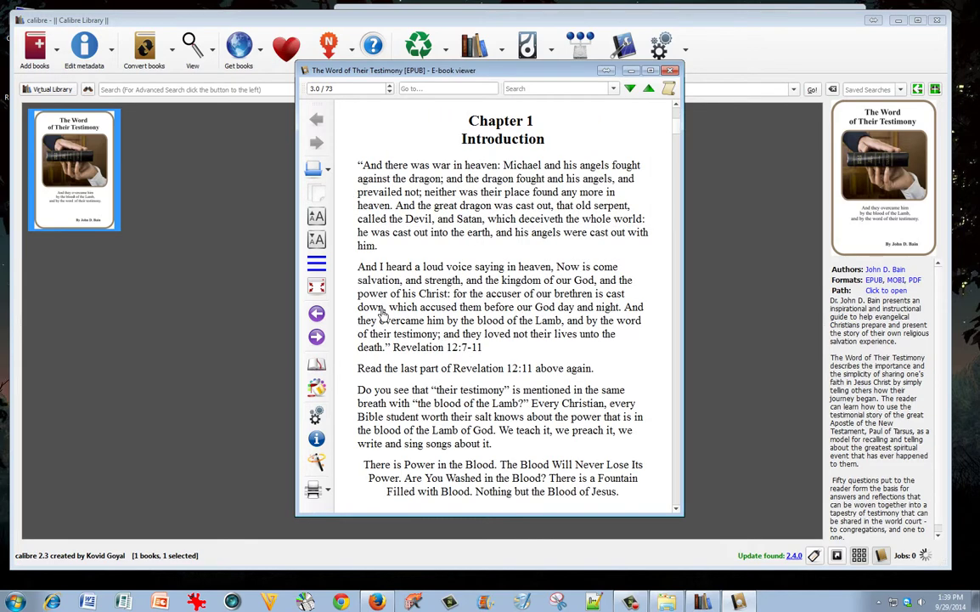
pyautogui.scroll(-2, 383, 316)
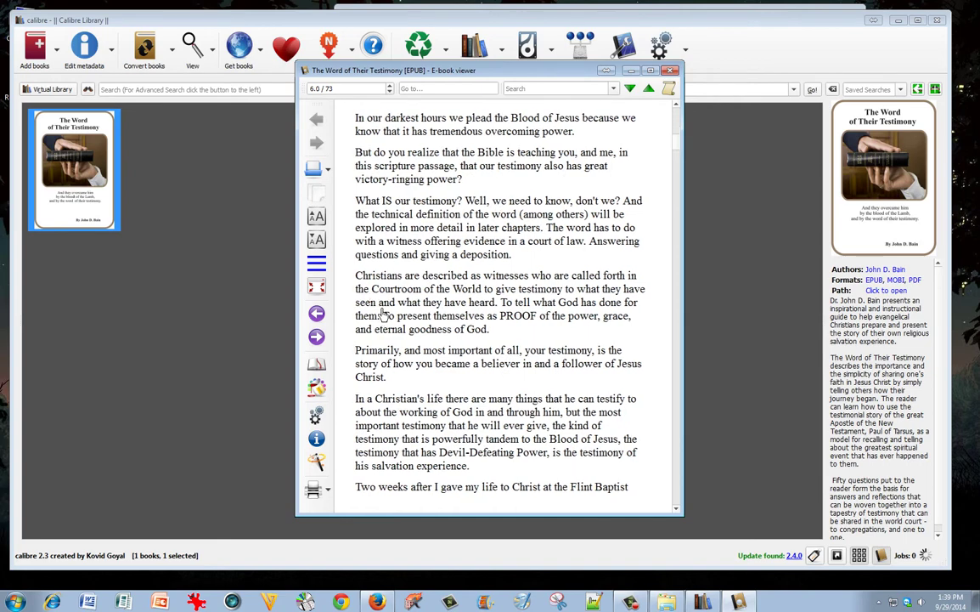
pyautogui.scroll(-1, 441, 289)
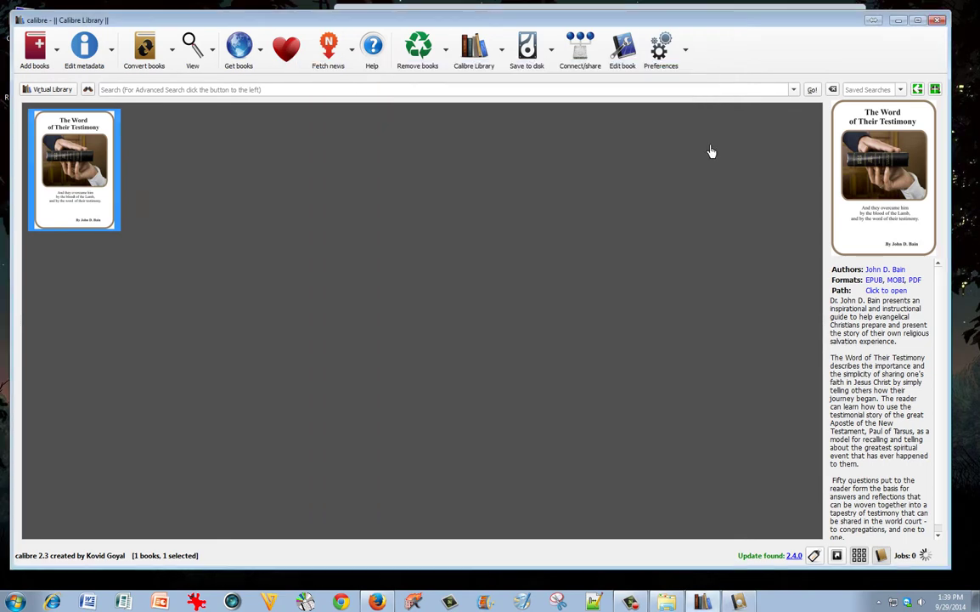
pyautogui.click(671, 70)
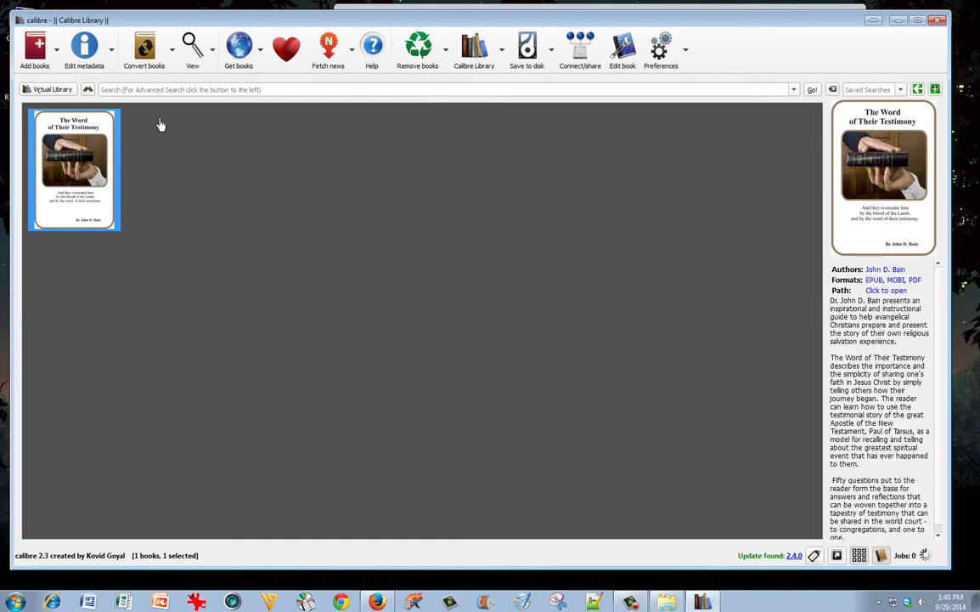
# View the individual metadata of The Word of Their Testimony, inspect its EPUB and PDF format entries, and close the editor without changes
pyautogui.rightClick(65, 137)
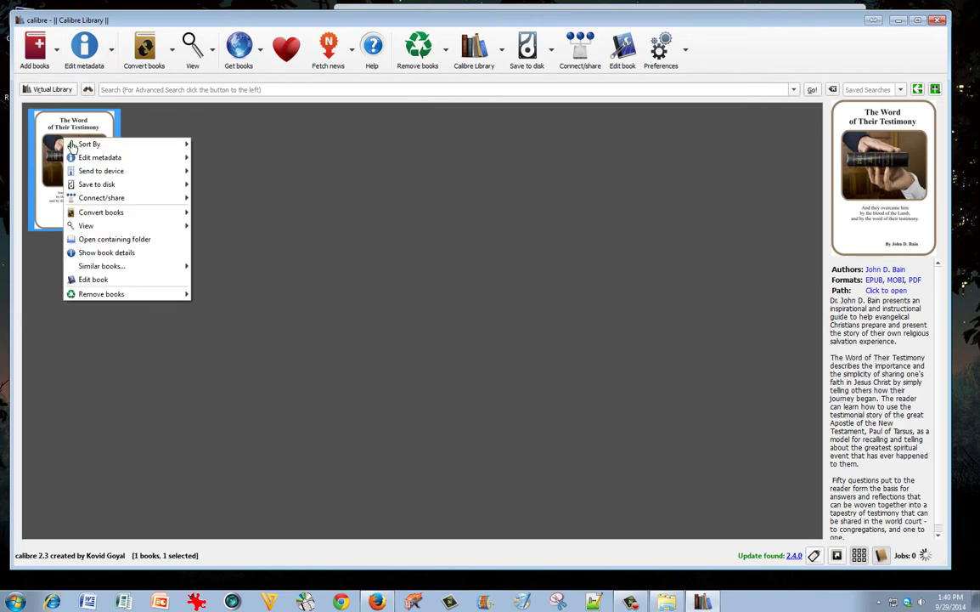
pyautogui.moveTo(85, 151)
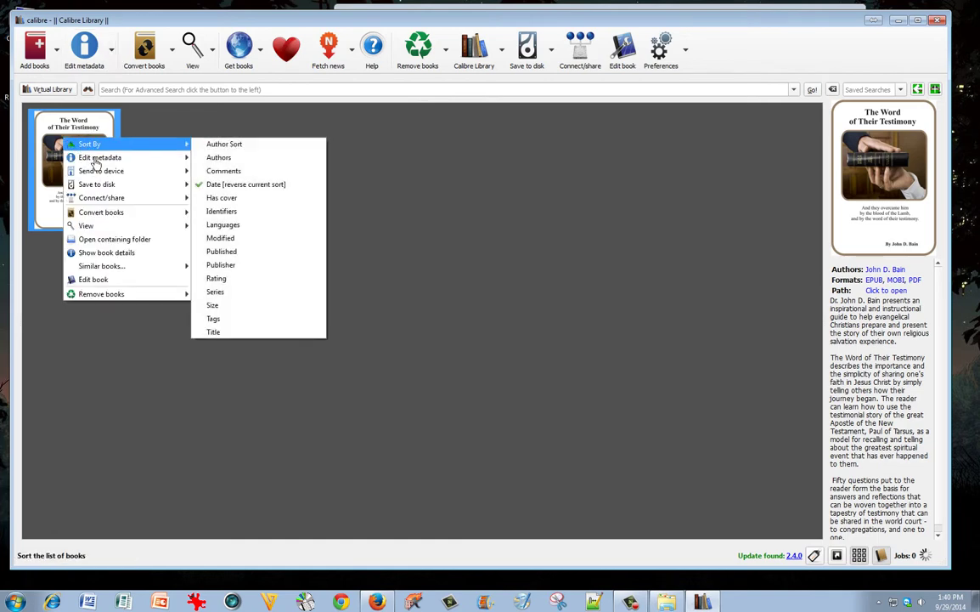
pyautogui.moveTo(129, 162)
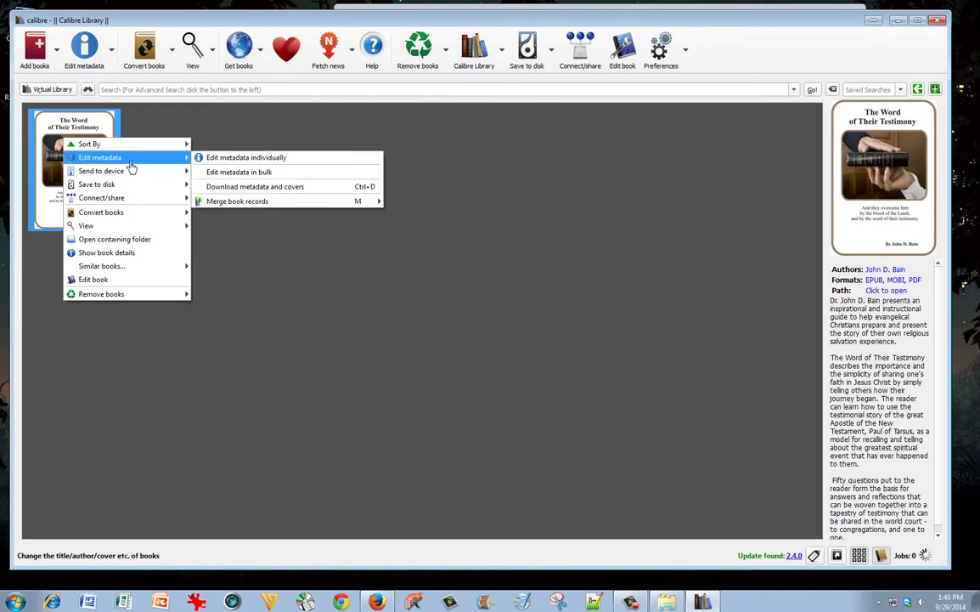
pyautogui.click(237, 166)
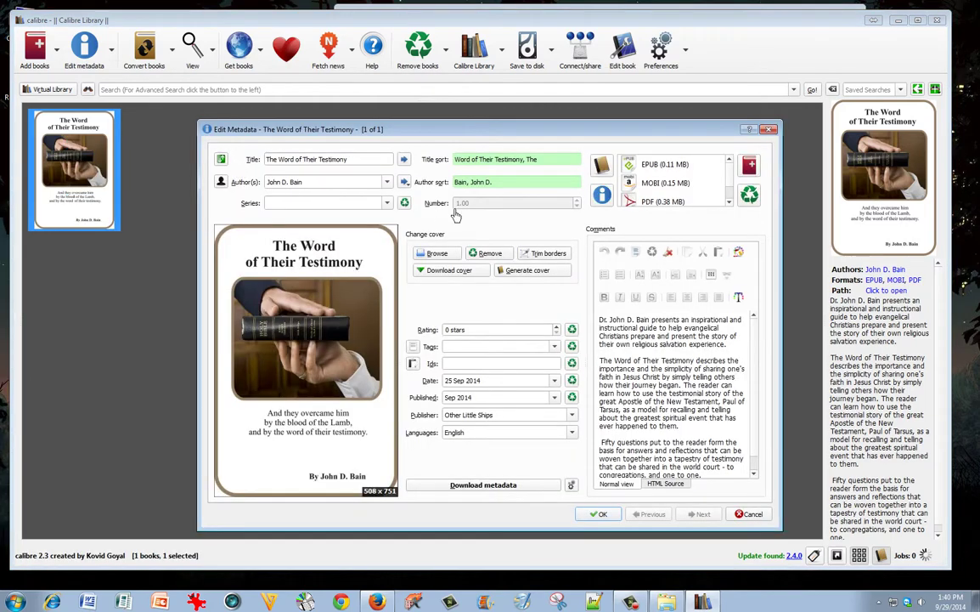
pyautogui.click(655, 170)
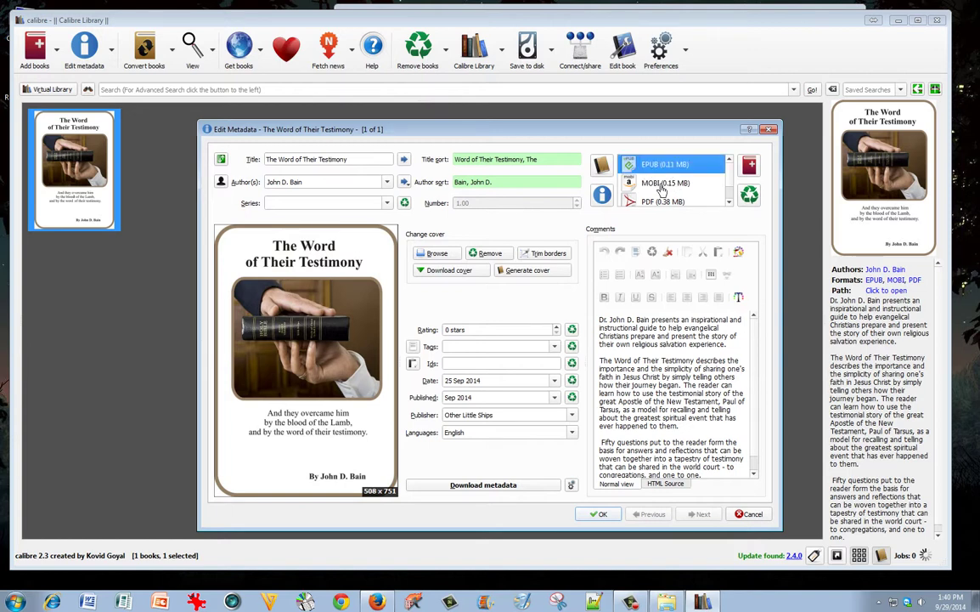
pyautogui.click(661, 201)
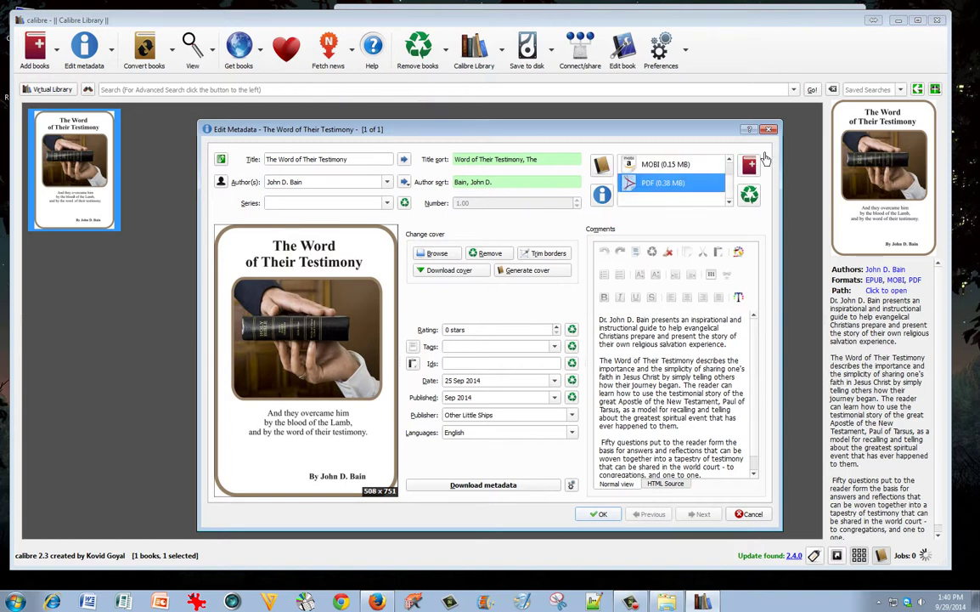
pyautogui.click(769, 129)
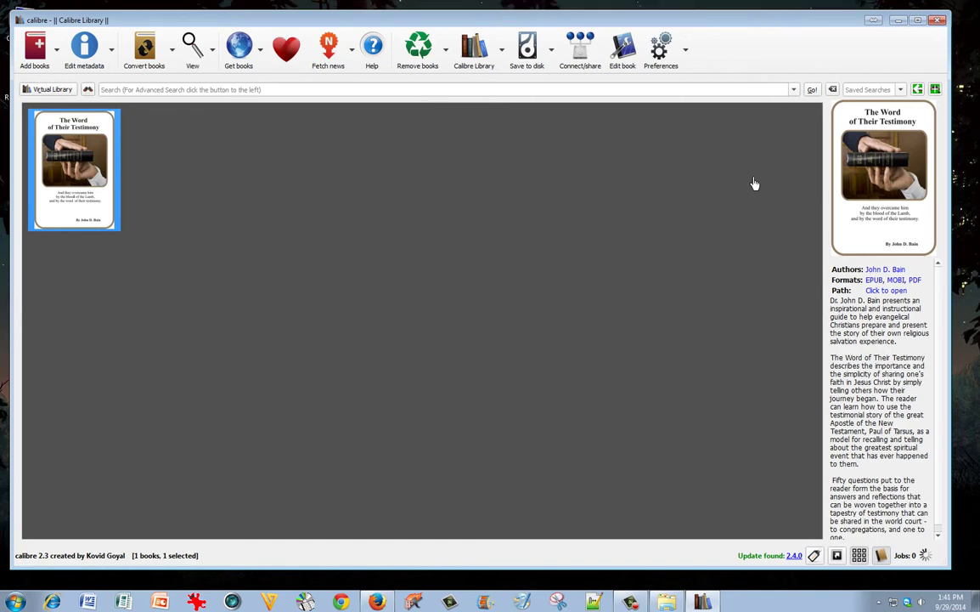
# Arrange the library window beside the Unbearable Cross Work Folder window so both the EPUB file and the book list are accessible
pyautogui.click(921, 22)
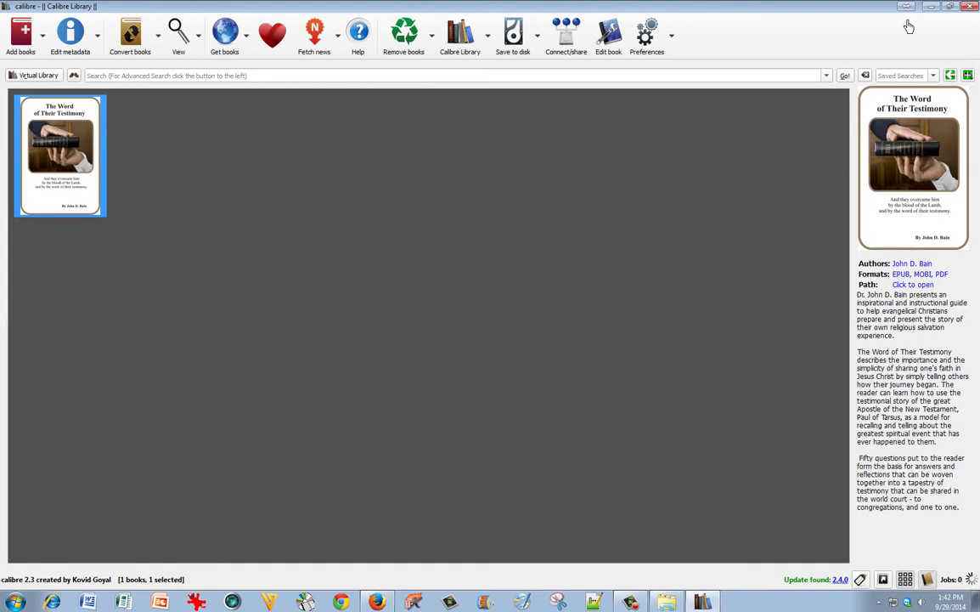
pyautogui.press('super+Down')
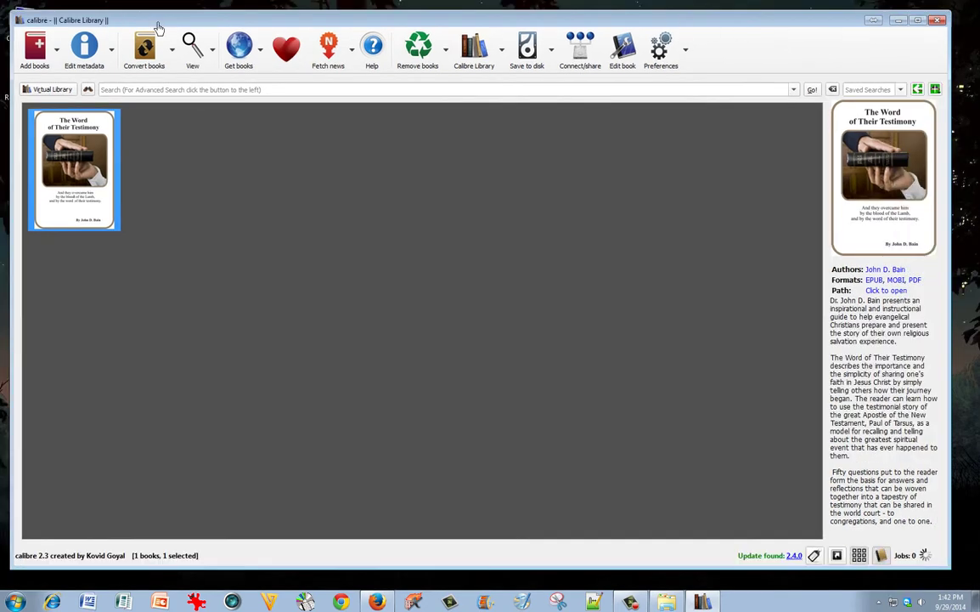
pyautogui.moveTo(157, 28); pyautogui.dragTo(503, 64)
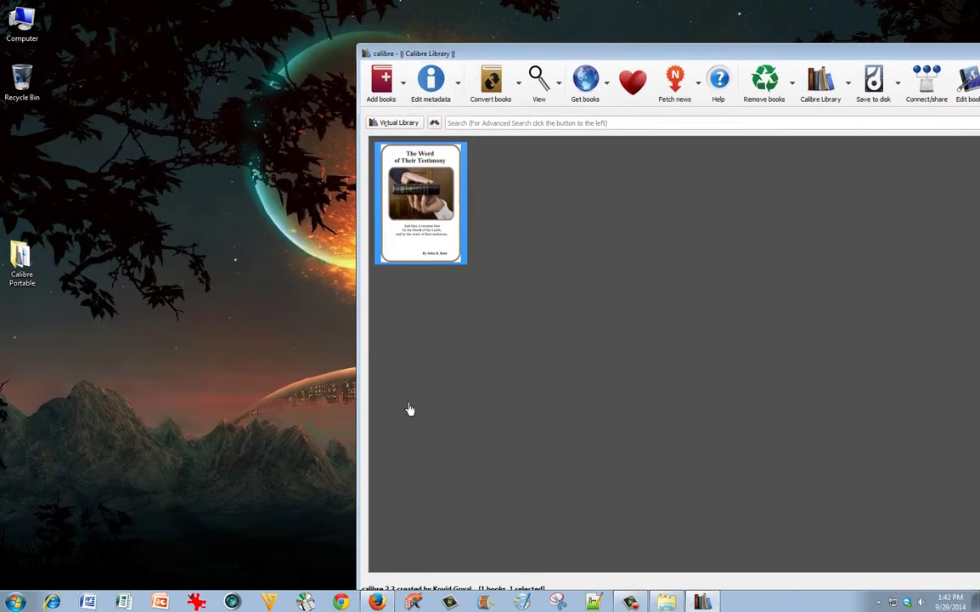
pyautogui.click(669, 602)
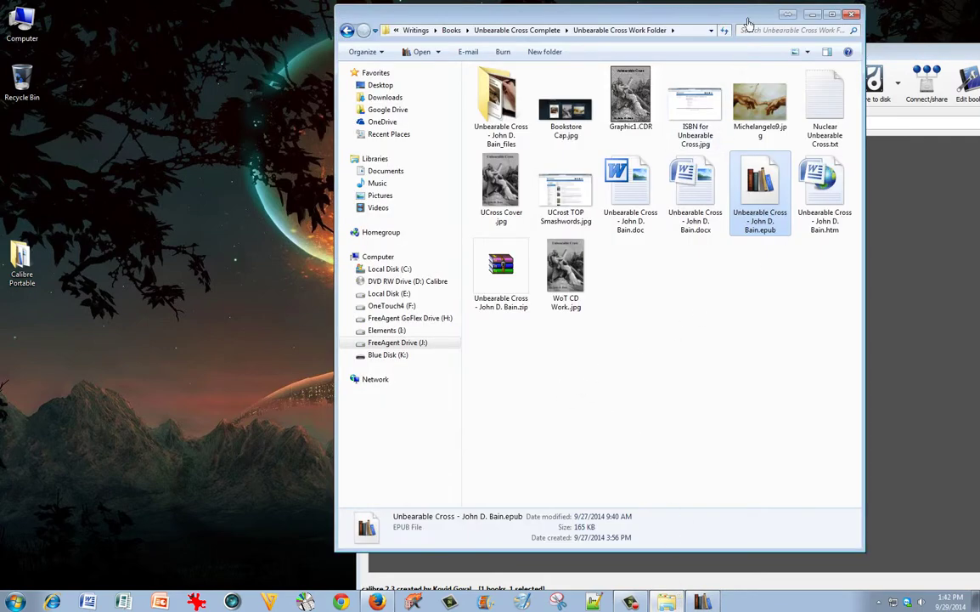
pyautogui.moveTo(738, 22); pyautogui.dragTo(478, 44)
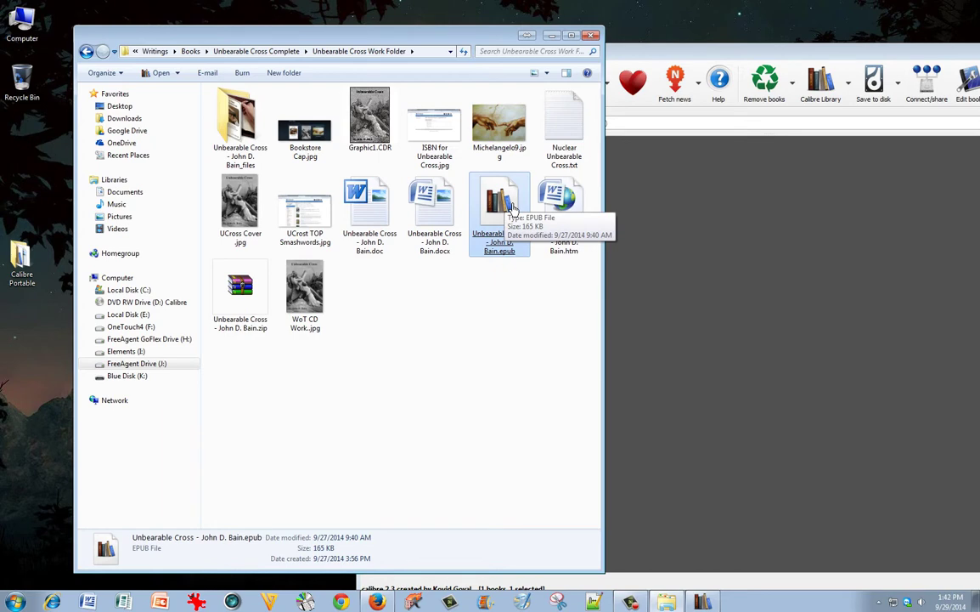
# Add the Unbearable Cross EPUB file from the work folder to the Calibre library and close the folder window
pyautogui.moveTo(512, 208); pyautogui.dragTo(704, 375)
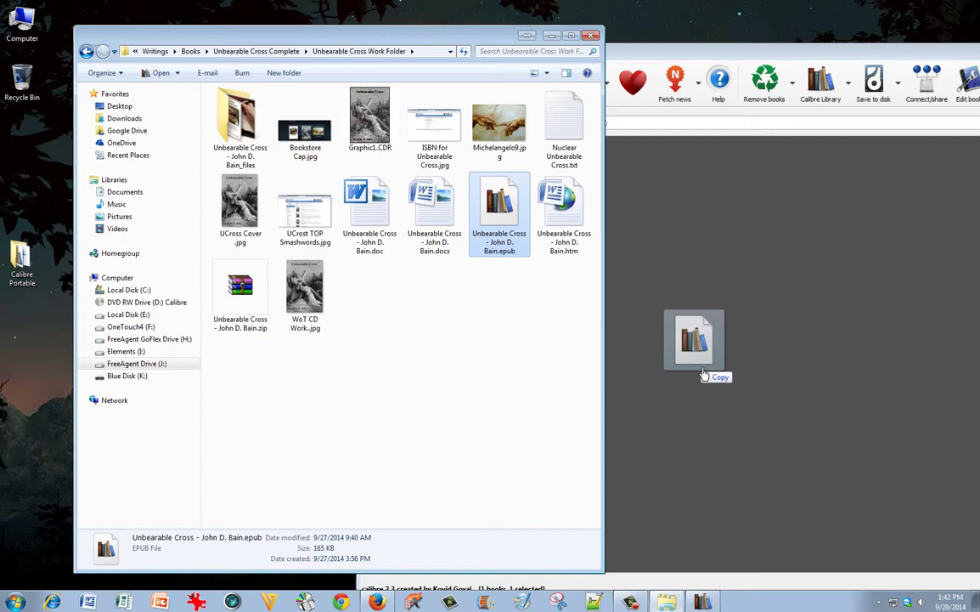
pyautogui.moveTo(704, 375); pyautogui.dragTo(704, 373)
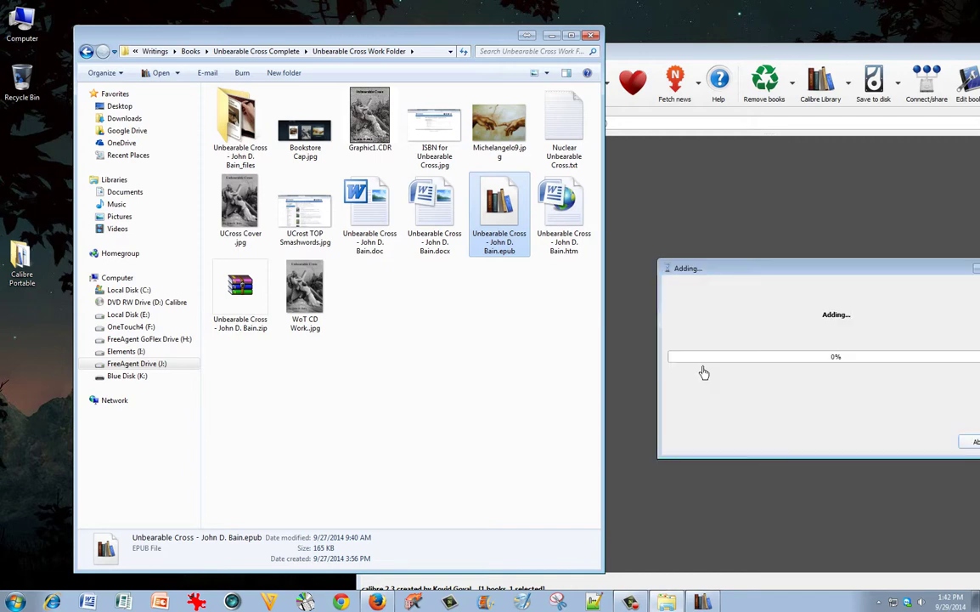
pyautogui.click(593, 36)
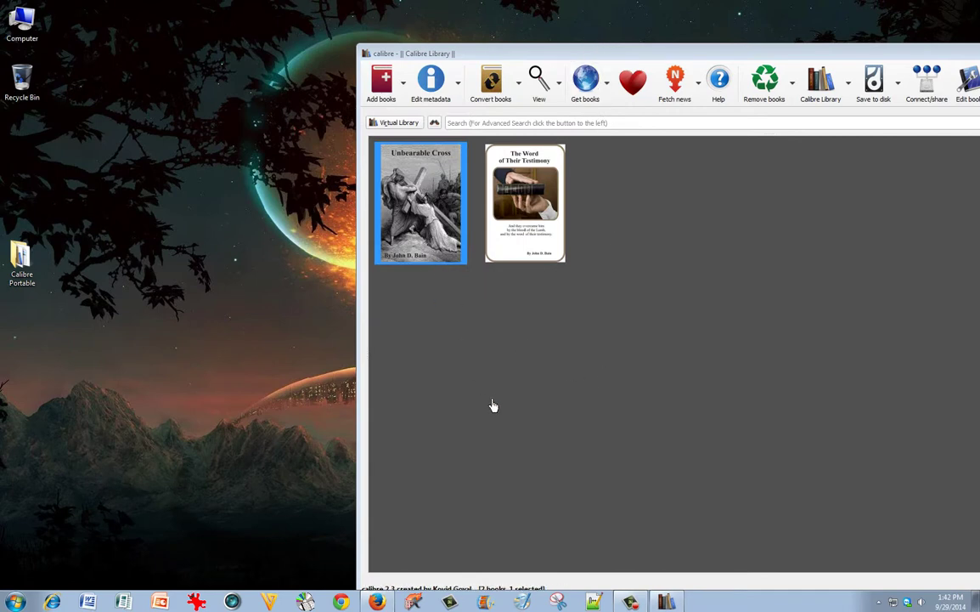
# Maximize the library window and open Unbearable Cross in the e-book viewer at its cover, page 1
pyautogui.moveTo(635, 52); pyautogui.dragTo(312, 19)
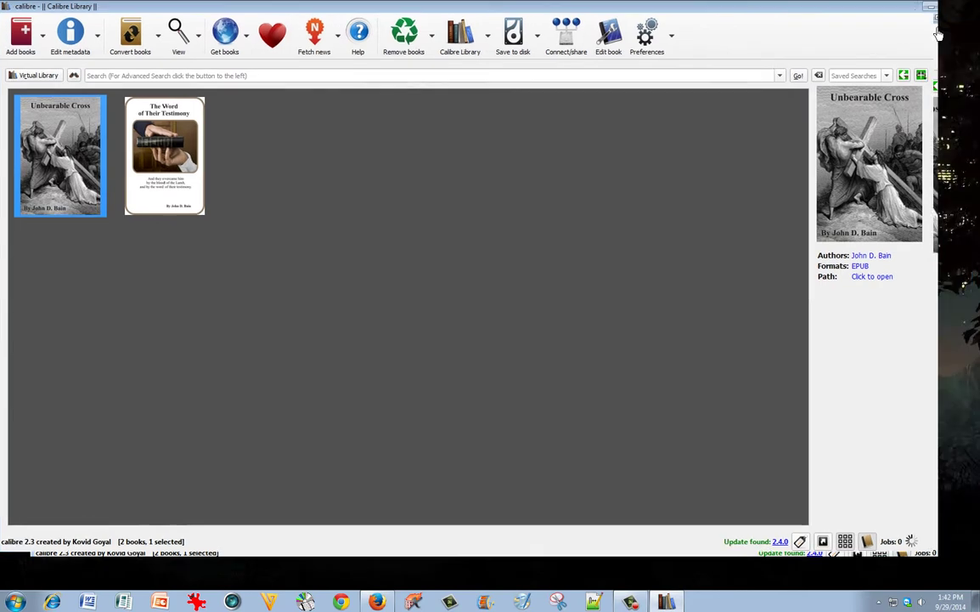
pyautogui.doubleClick(849, 19)
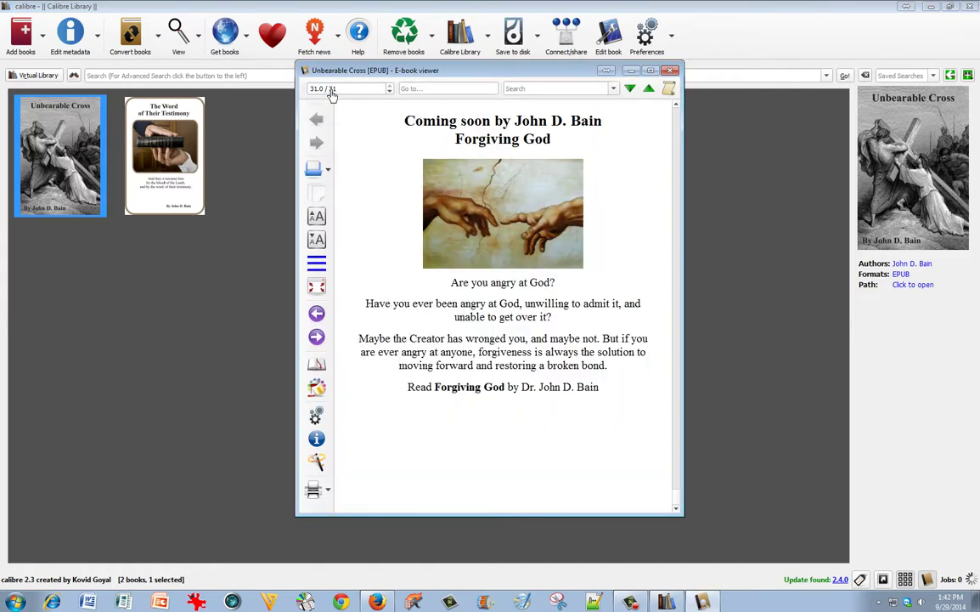
pyautogui.moveTo(332, 96); pyautogui.dragTo(305, 102)
pyautogui.press('Return')
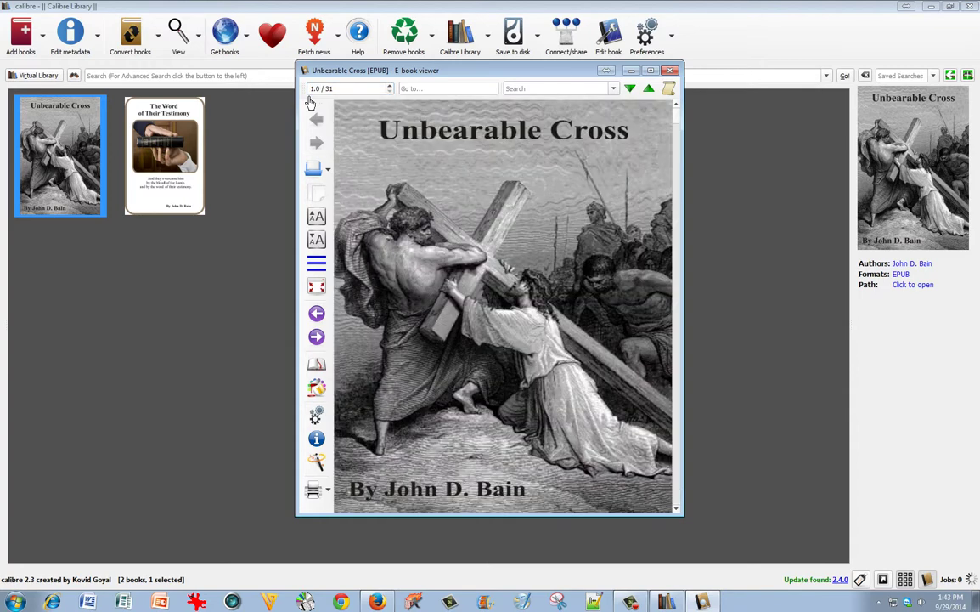
# Make the viewer slightly taller, close and reopen Unbearable Cross, and page forward to its dedication on page 3
pyautogui.moveTo(506, 526); pyautogui.dragTo(506, 554)
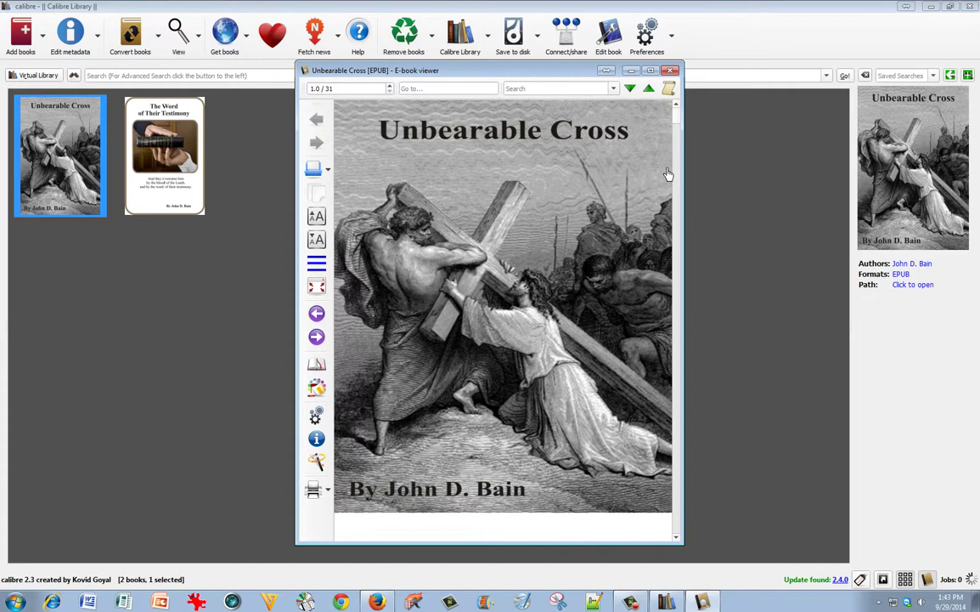
pyautogui.click(670, 69)
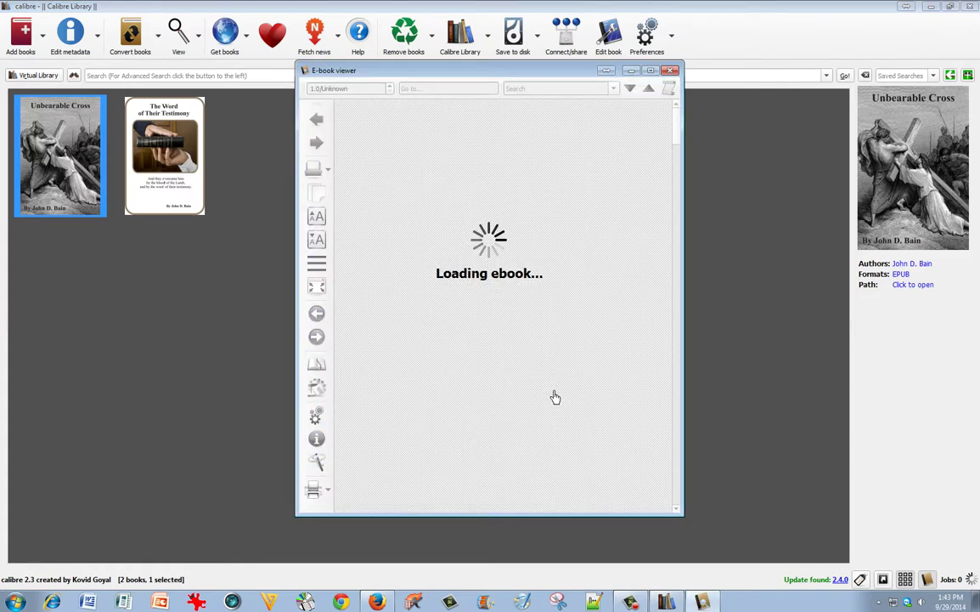
pyautogui.click(328, 346)
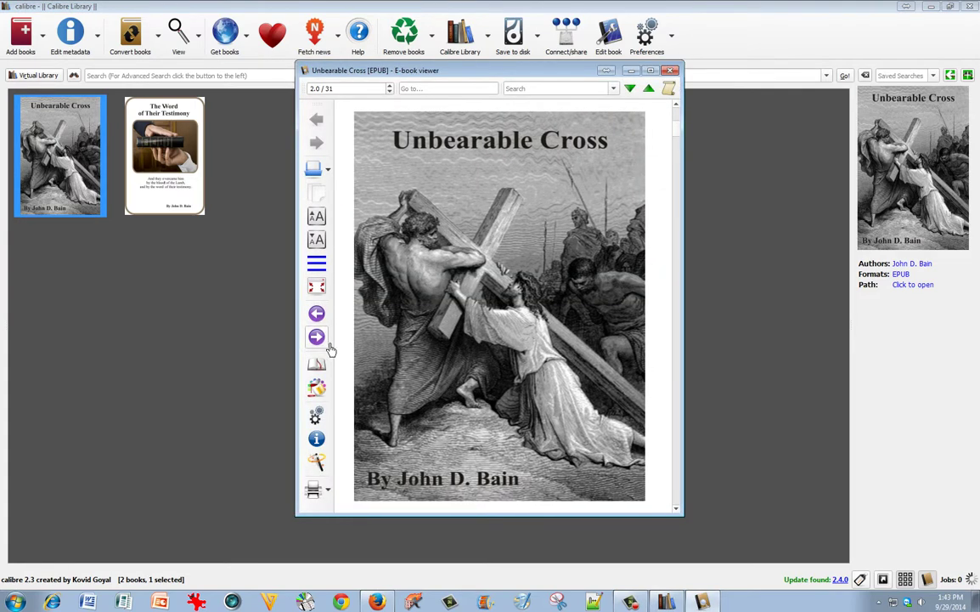
pyautogui.click(328, 346)
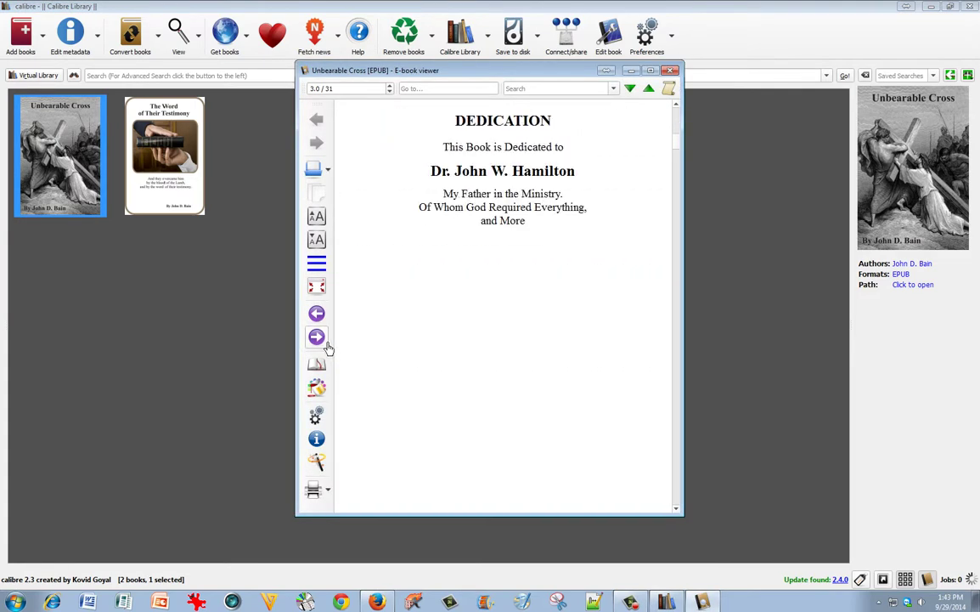